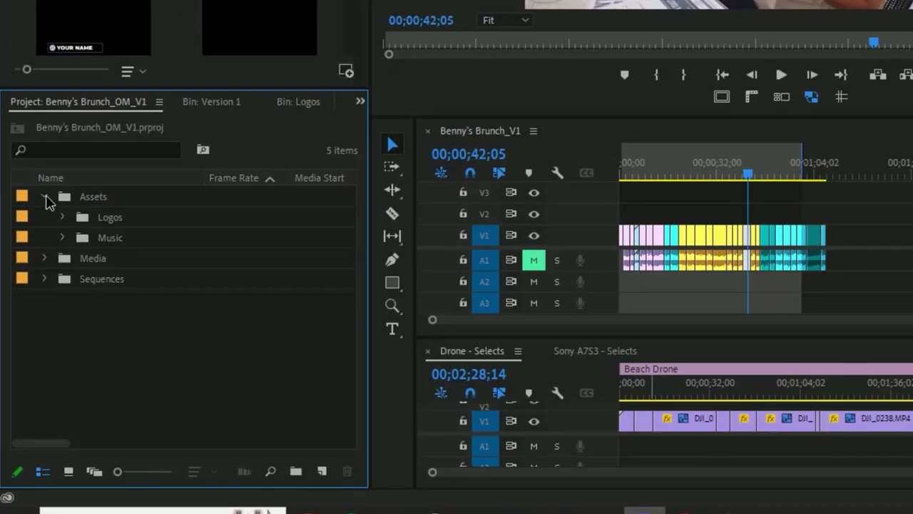
Import the first three music files from the Benny's On The Beach Assets\Music folder into the project's Music bin.
double_click(69, 238)
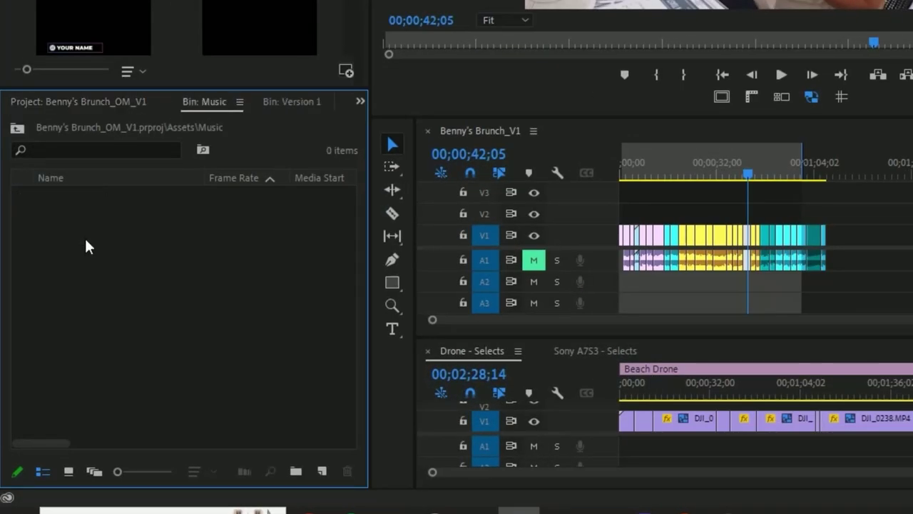
right_click(84, 237)
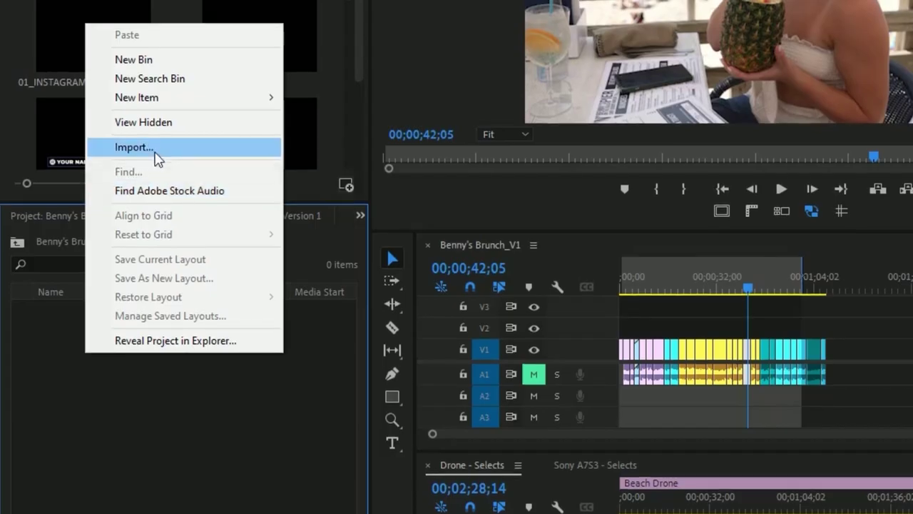
click(157, 158)
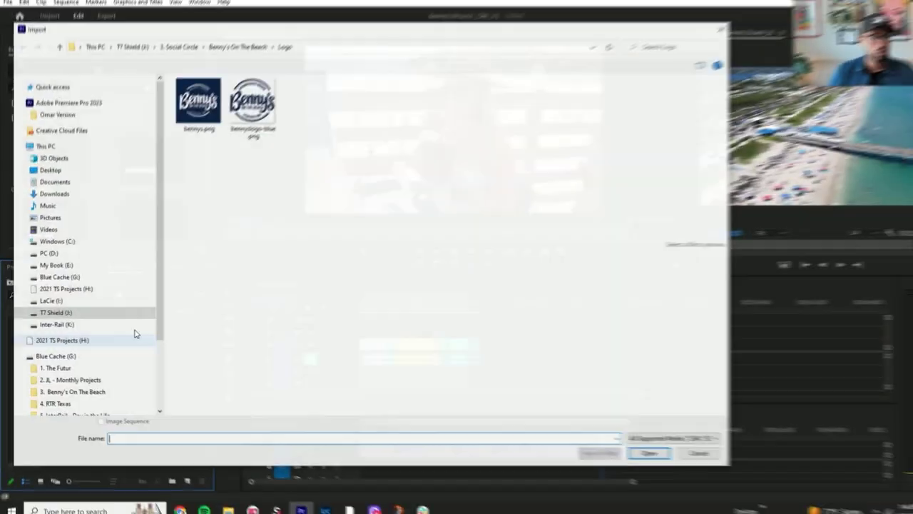
click(227, 57)
double_click(202, 107)
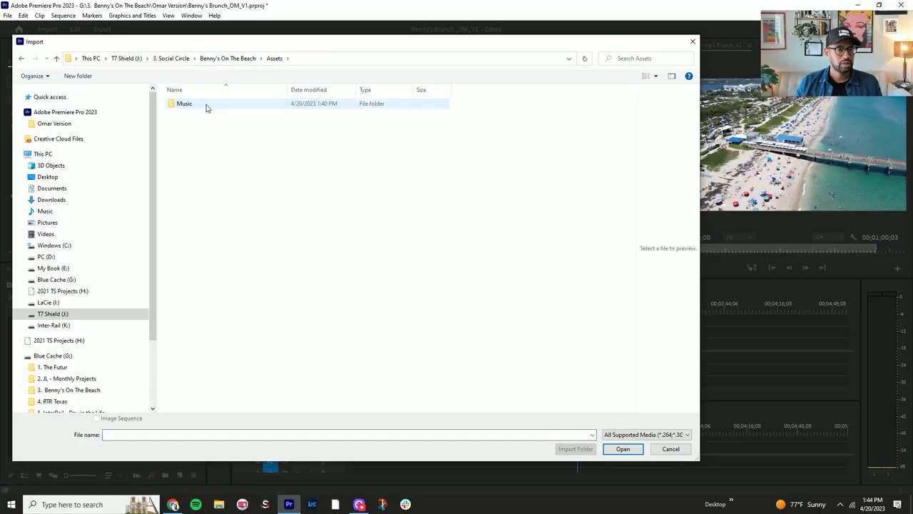
double_click(206, 108)
click(203, 106)
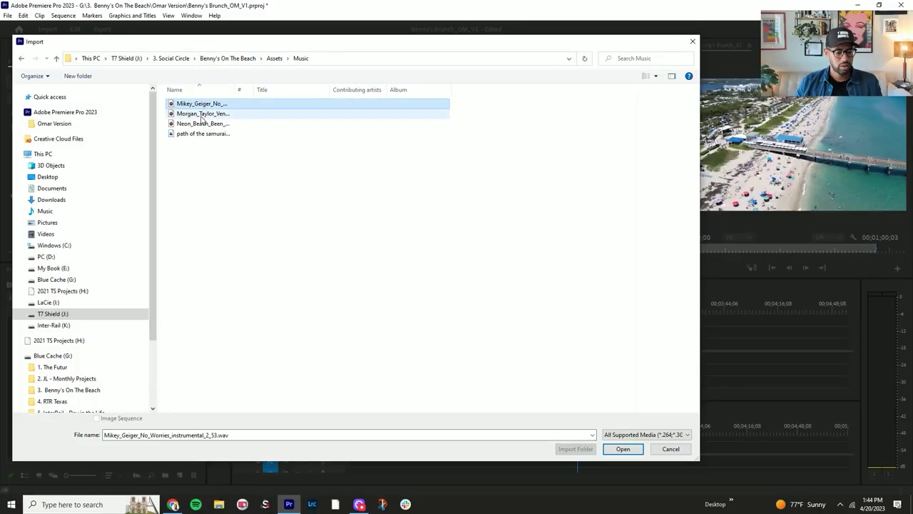
shift+click(202, 124)
click(610, 449)
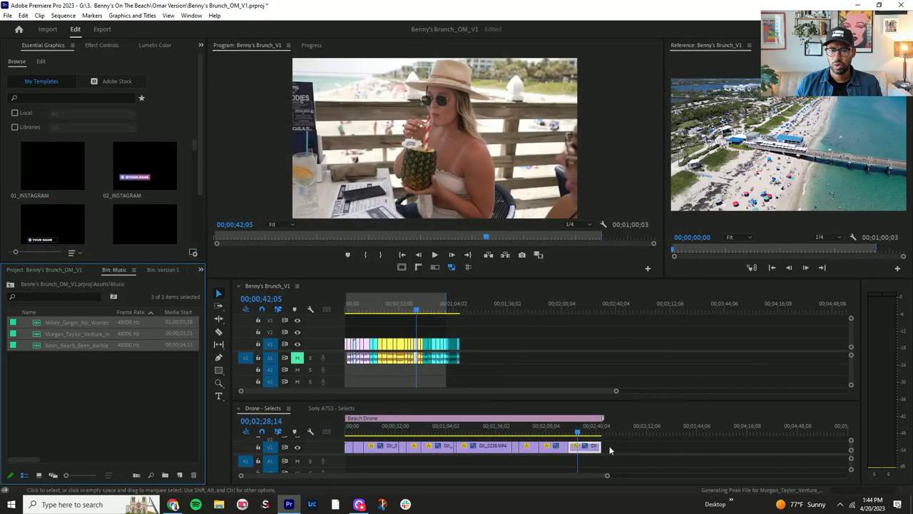
click(83, 373)
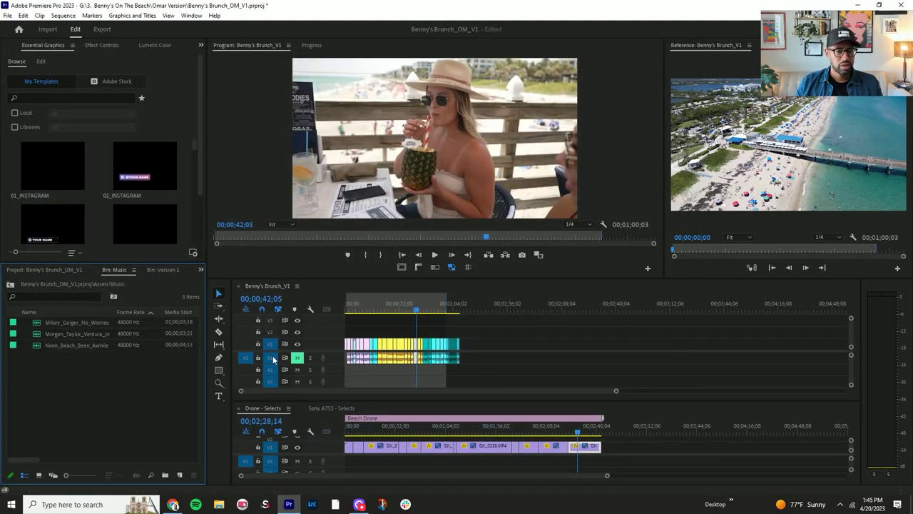
Stack the three music files on audio tracks A2, A3 and A4 from the sequence start and trim their ends to the last video clip.
drag(325, 277, 325, 273)
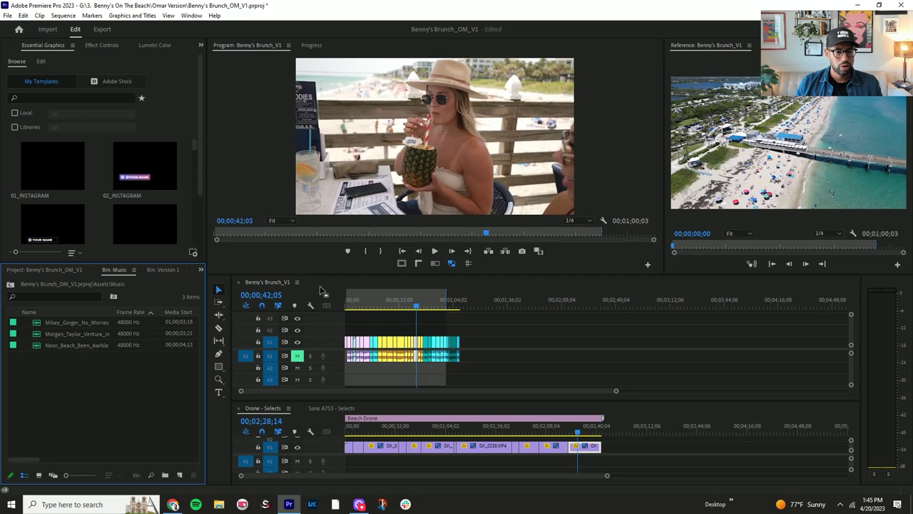
drag(341, 401, 341, 440)
drag(111, 368, 371, 408)
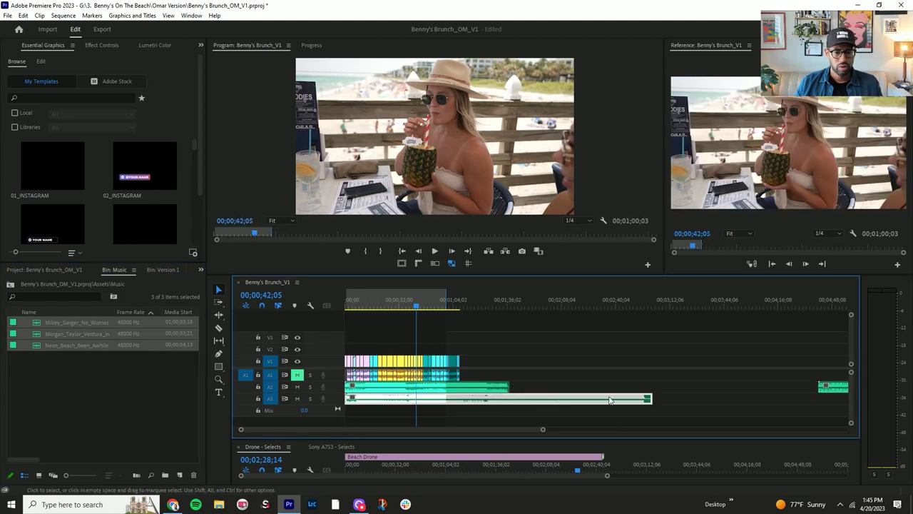
drag(835, 389, 342, 423)
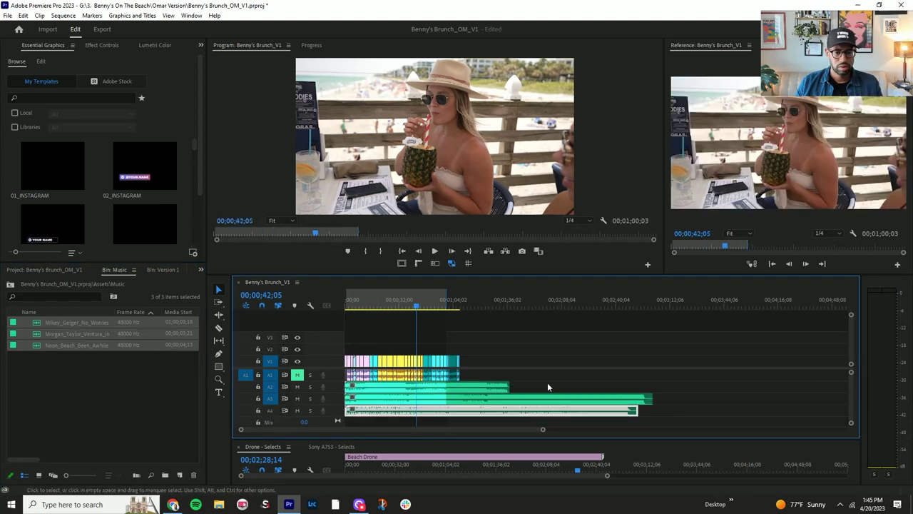
drag(651, 398, 458, 387)
drag(636, 410, 458, 410)
Audition the three music tracks one at a time against the edit, leaving A2 audible and A3 and A4 muted.
drag(417, 304, 343, 322)
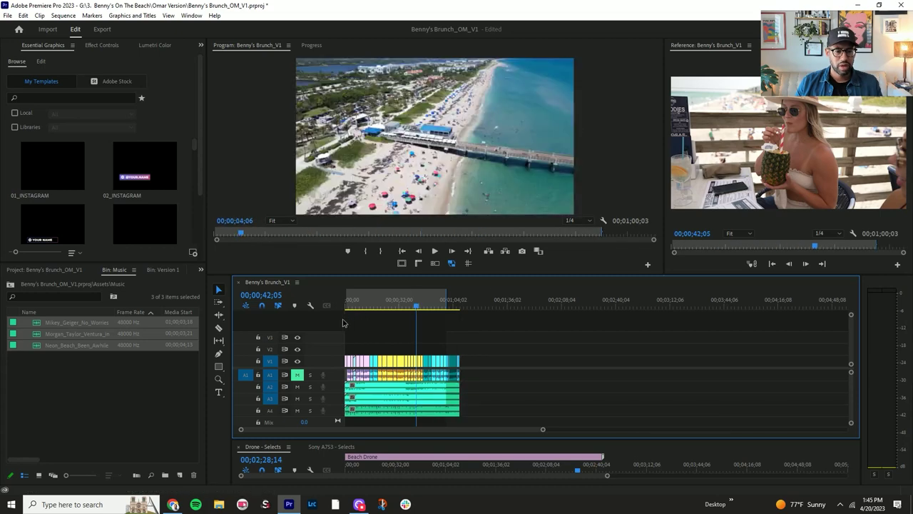
click(297, 411)
key(space)
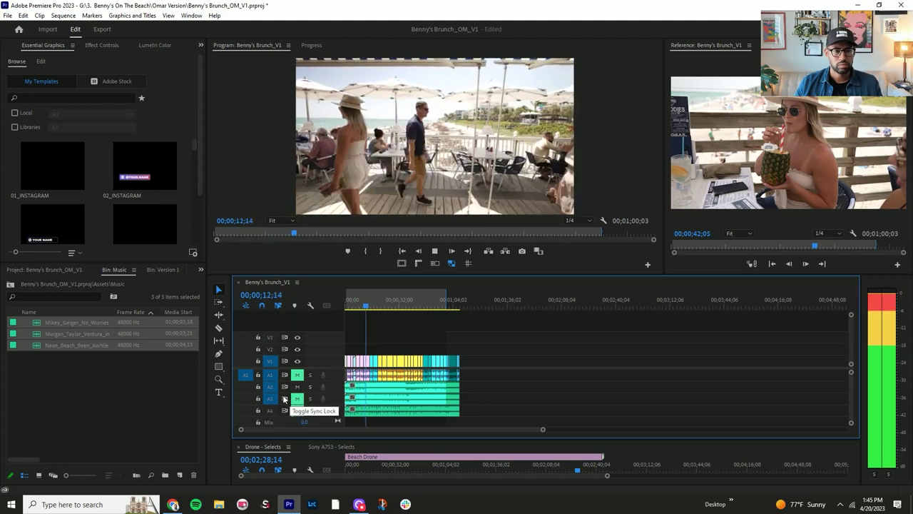
click(295, 389)
key(space)
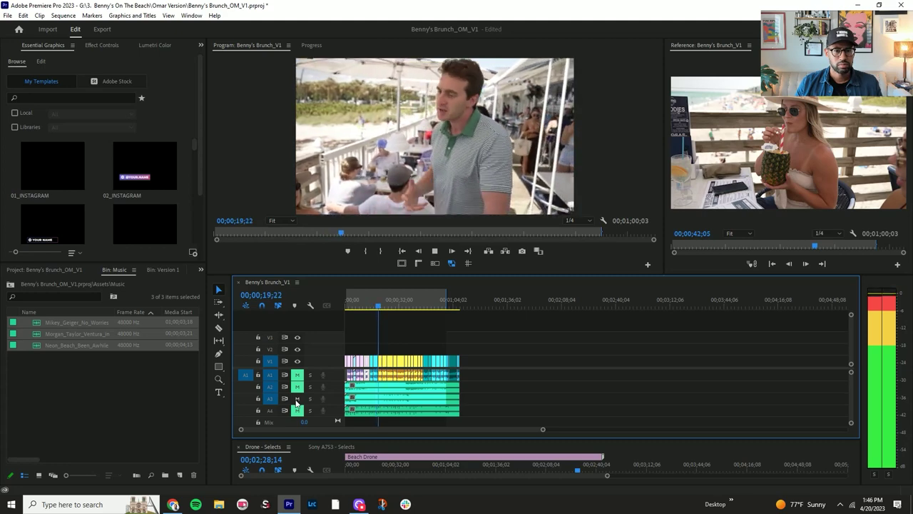
click(296, 398)
click(297, 411)
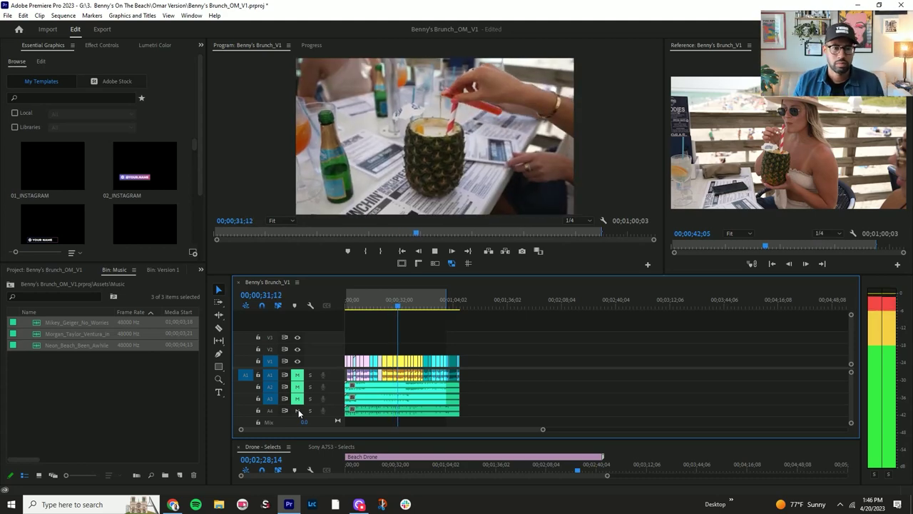
key(space)
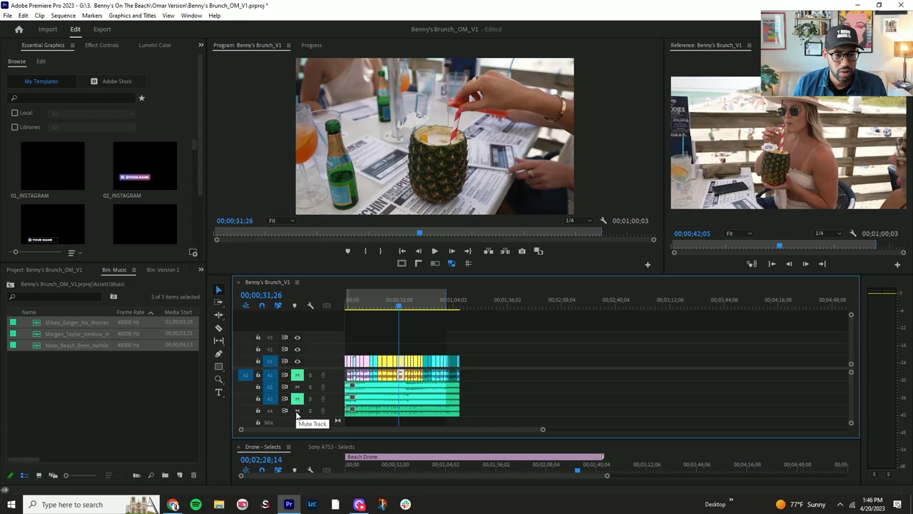
Return to the sequence start and delete all empty video and audio tracks from Benny's Brunch_V1.
drag(359, 306, 323, 314)
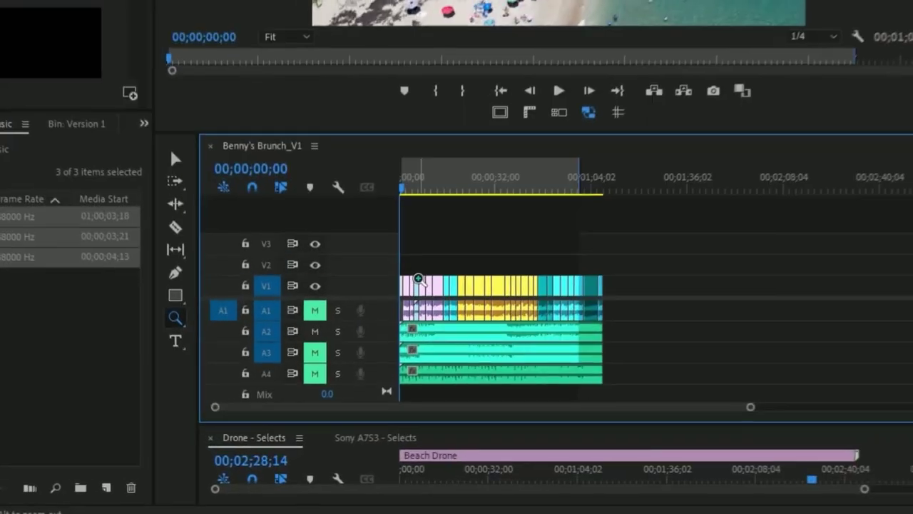
key(equal)
key(equal)
right_click(333, 352)
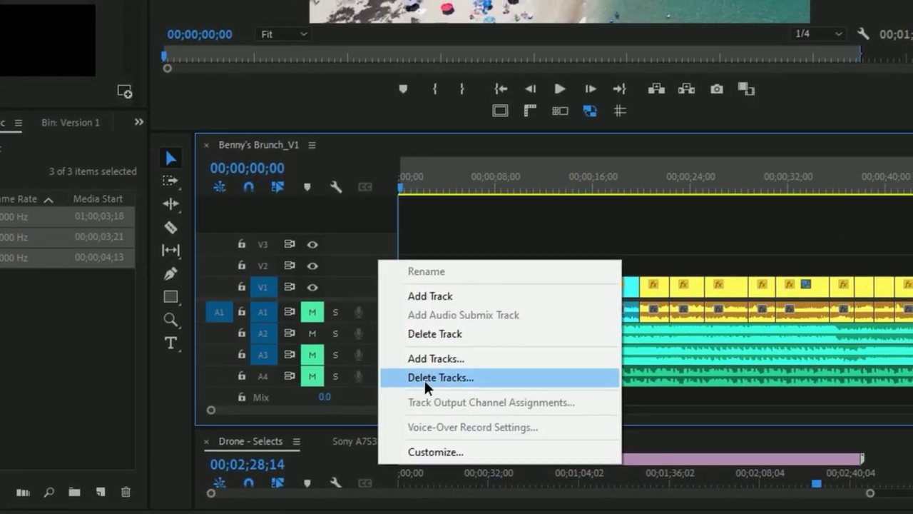
click(423, 378)
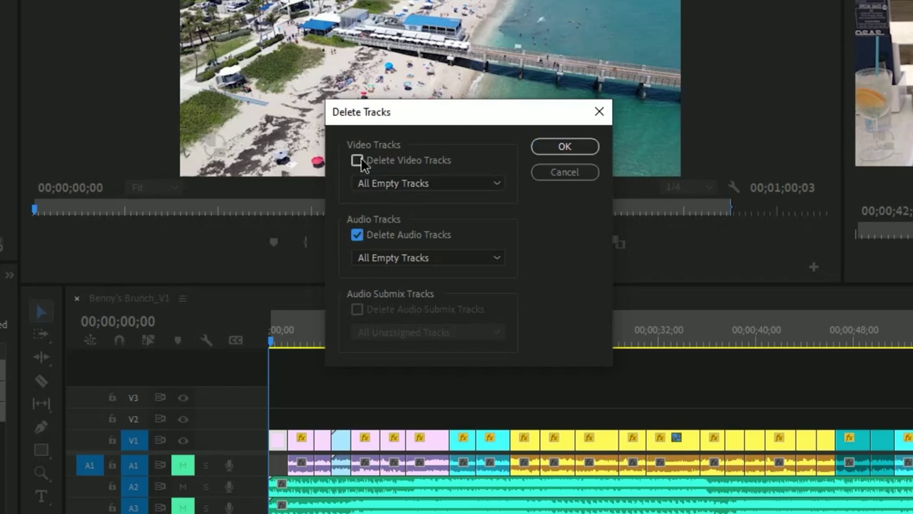
click(562, 147)
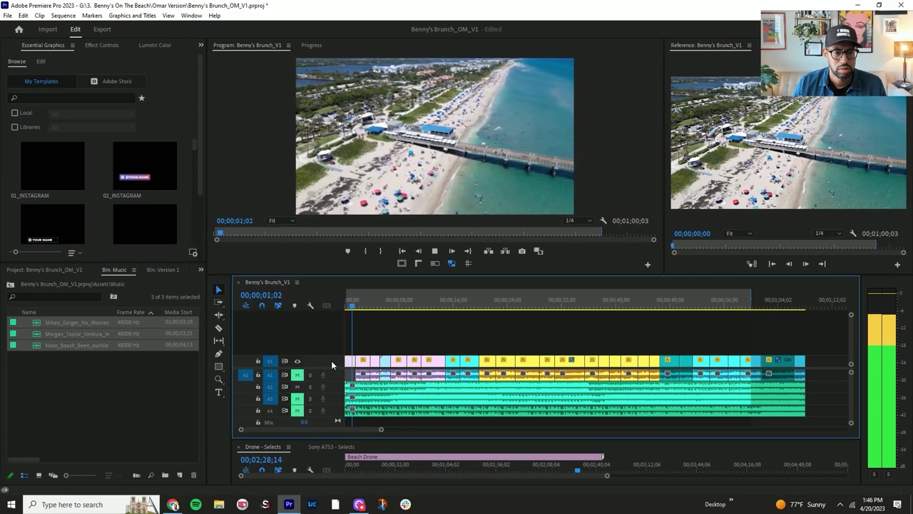
Play the opening shots against the music and trim the end of the first drone clip, closing the gap.
key(space)
key(equal)
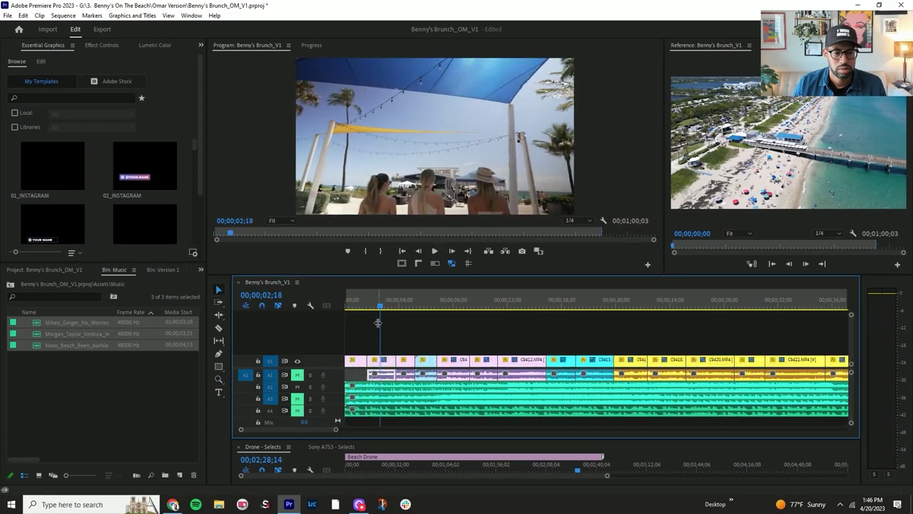
click(366, 307)
key(space)
drag(368, 307, 370, 307)
key(equal)
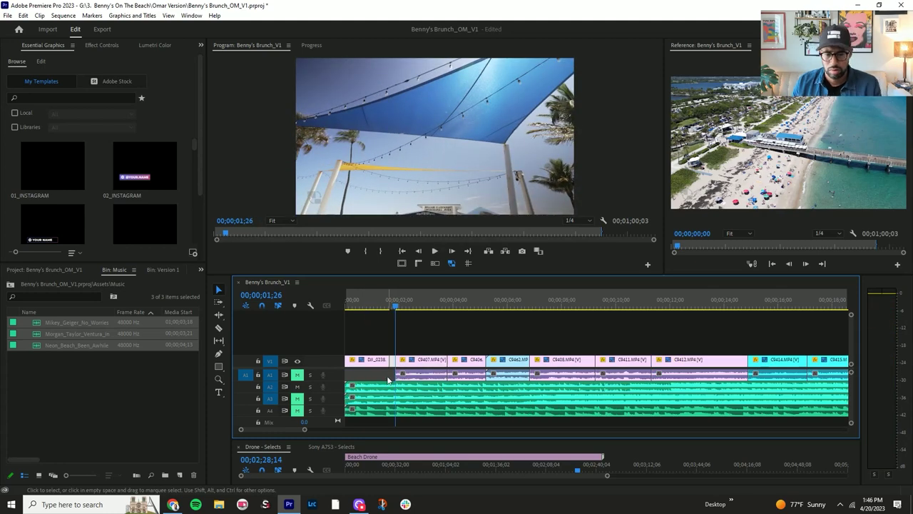
key(Home)
key(space)
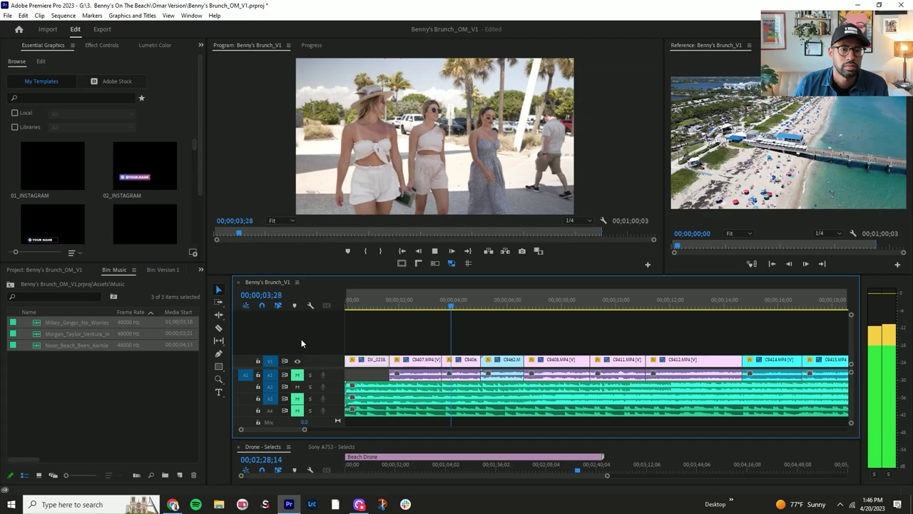
click(410, 319)
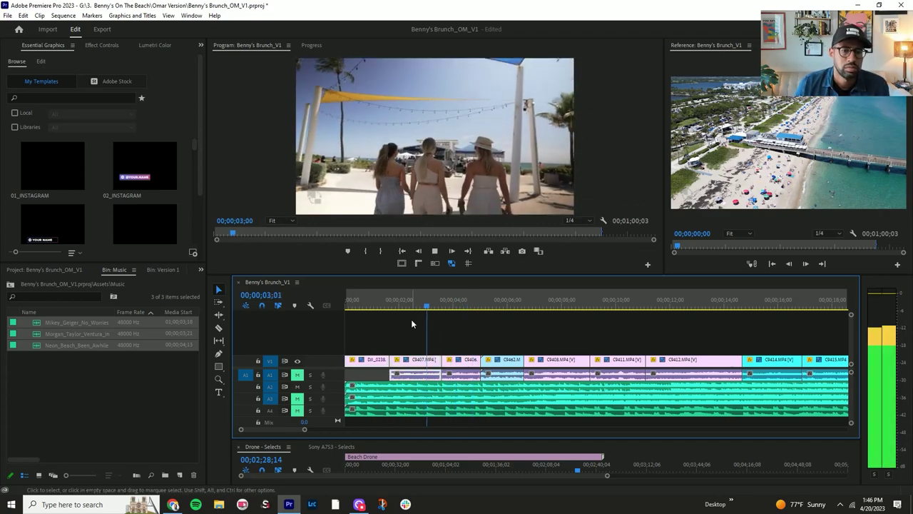
right_click(438, 360)
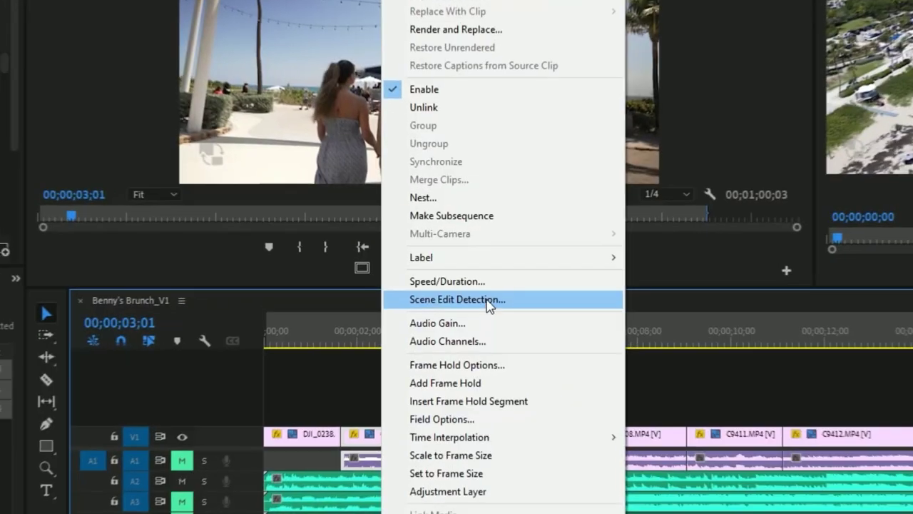
click(499, 284)
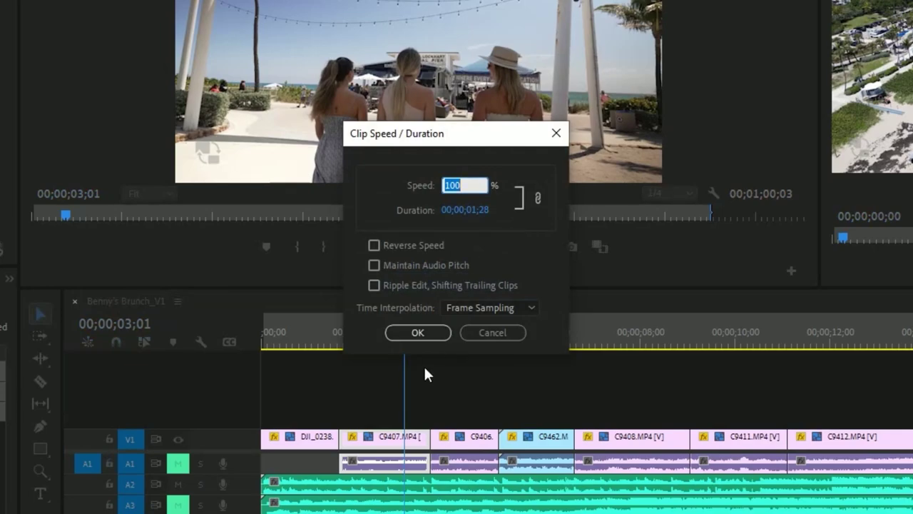
click(482, 334)
Check the source frame rate of clip C9407.MP4 in its properties.
right_click(417, 437)
click(464, 473)
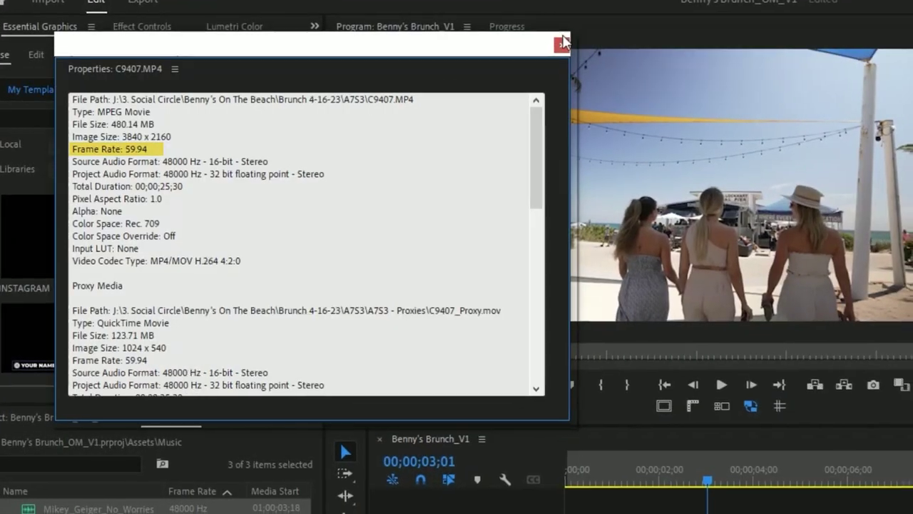
click(563, 45)
Slow clips C9407.MP4 and C9406.MP4 to 50% speed and play back the opening shots.
right_click(424, 370)
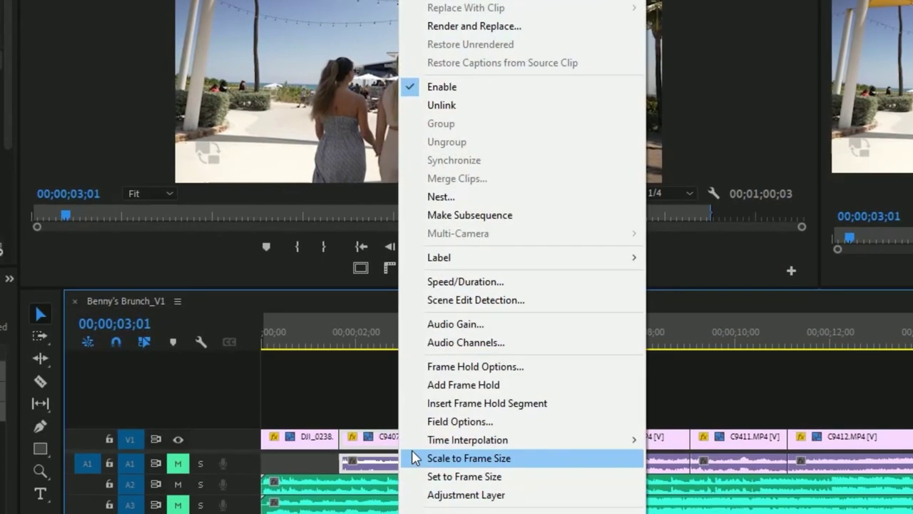
click(467, 271)
key(Escape)
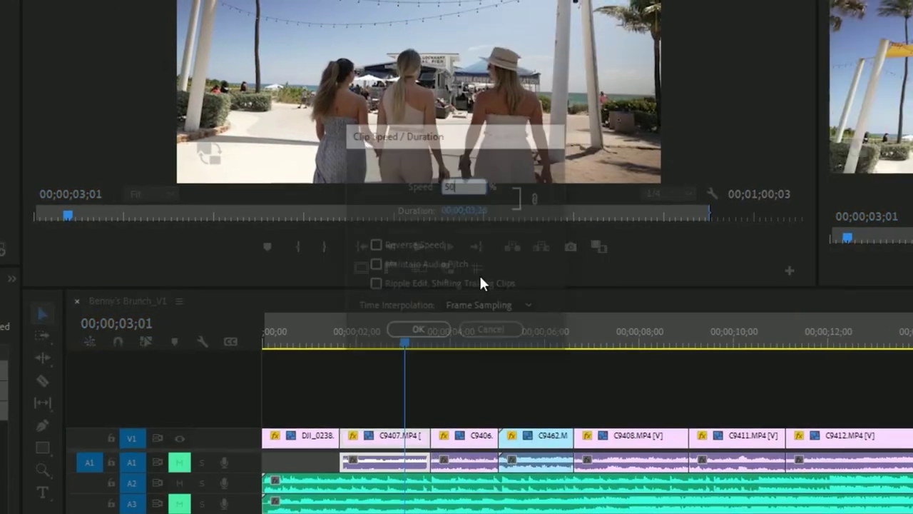
click(322, 339)
key(space)
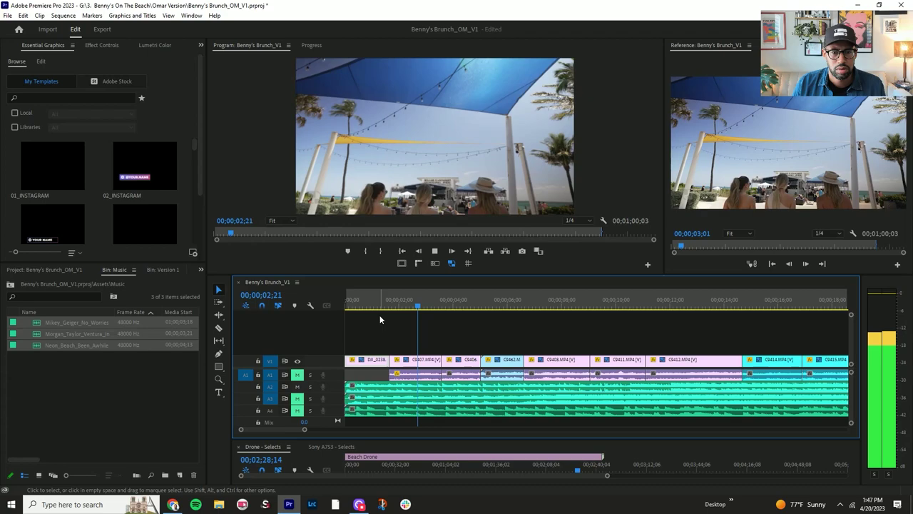
key(space)
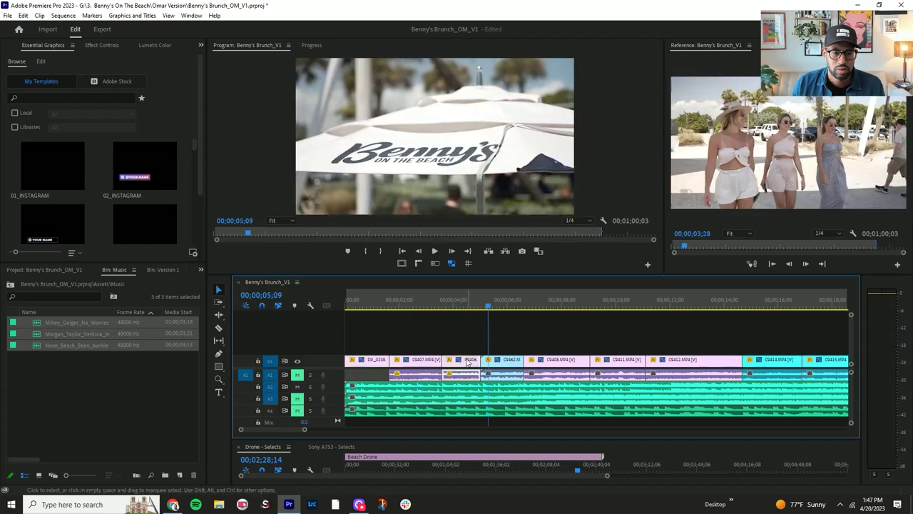
Unlink clip C9406.MP4, move its video onto track V2 and adjust its ends so it overlaps the start of clip C9462.
right_click(464, 360)
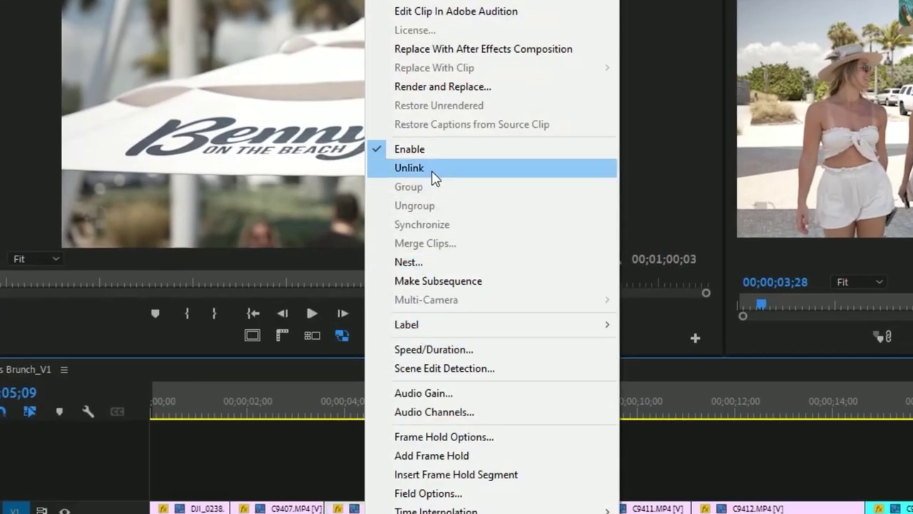
click(431, 171)
drag(473, 362, 471, 349)
drag(479, 349, 522, 351)
key(space)
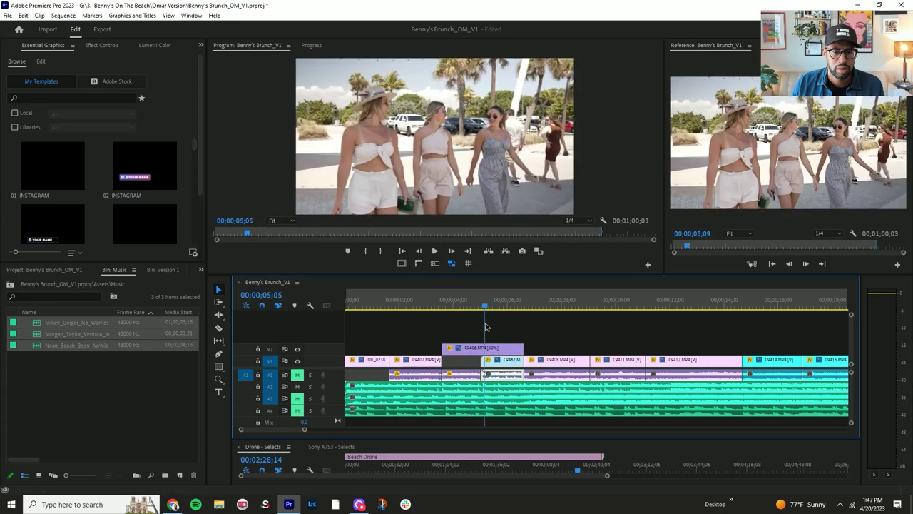
mouse_move(444, 351)
mouse_down()
mouse_move(485, 351)
mouse_move(448, 359)
mouse_up()
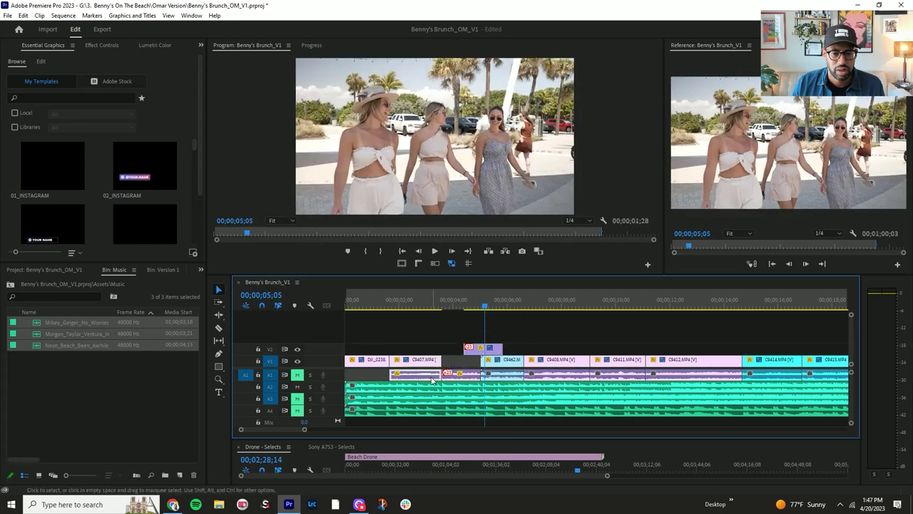
Delete the audio of clips C9407.MP4 and C9406.MP4 from track A1 and play back the opening shots.
right_click(426, 378)
click(456, 170)
click(434, 379)
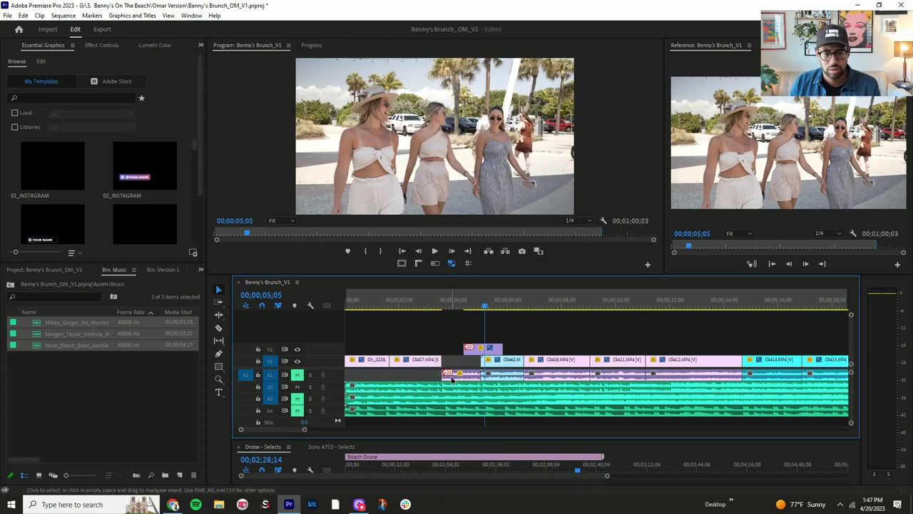
click(380, 308)
key(space)
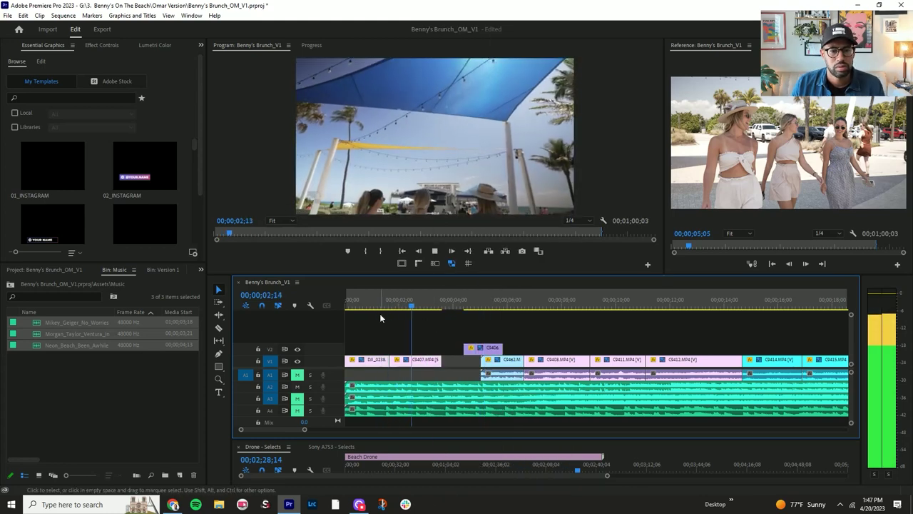
Extend the end of clip C9407.MP4 slightly, close C9406.MP4 up against it on track V2, and play back the opening shots.
key(space)
drag(441, 360, 444, 360)
mouse_move(437, 306)
mouse_down()
mouse_move(403, 321)
mouse_move(375, 313)
mouse_move(425, 307)
mouse_up()
key(space)
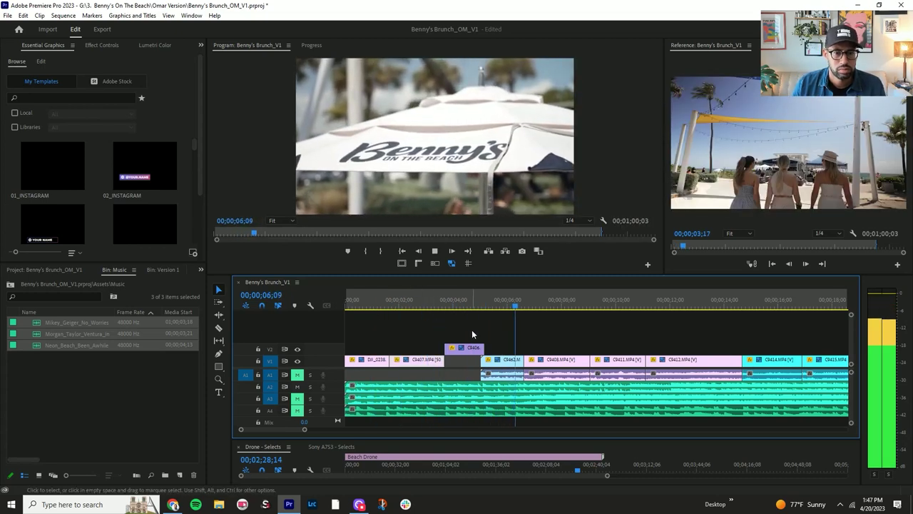
key(space)
Add a beach clip from Sony A7S3 - Selects on V2 over the C9462 and C9408 cut, and trim C9408.MP4 to end at about 8 seconds.
drag(306, 438, 300, 405)
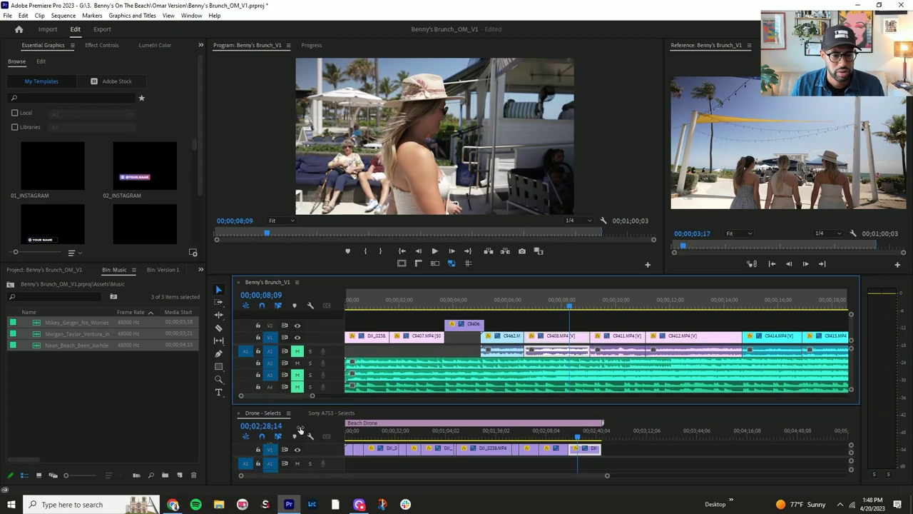
click(329, 413)
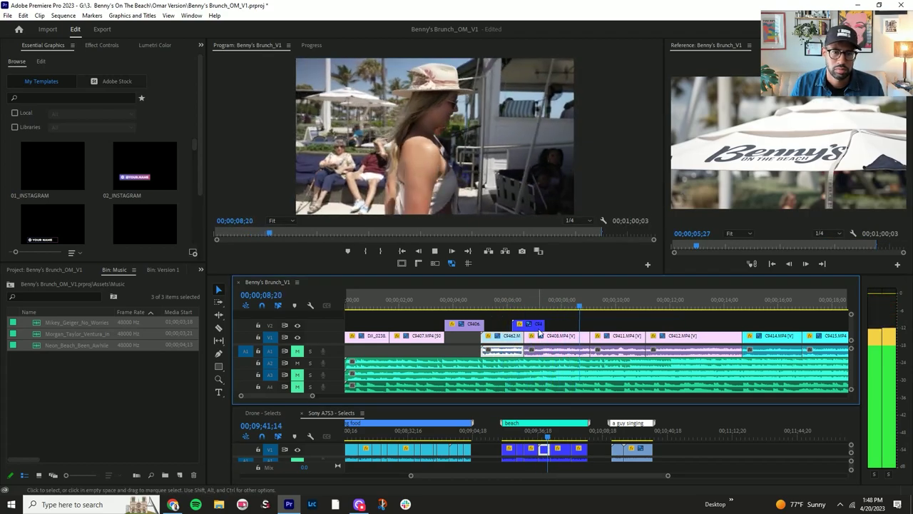
click(580, 309)
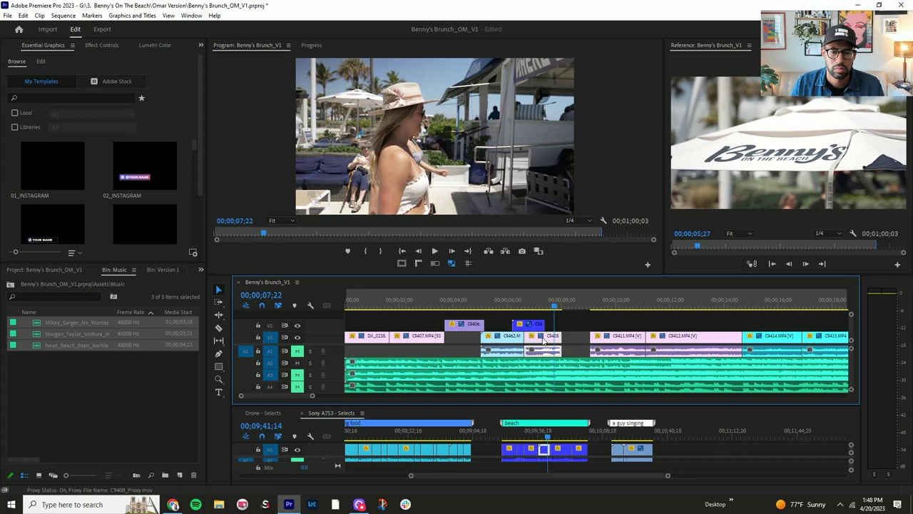
Place drone clip DJI_0240.MP4 from Drone - Selects on track V2 after C9412.MP4, and play back the transition.
click(263, 412)
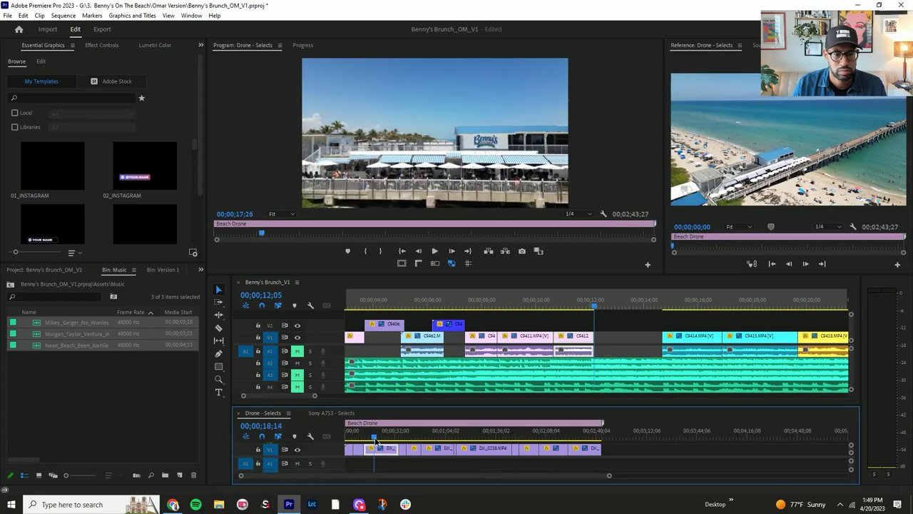
drag(379, 453, 689, 318)
click(482, 307)
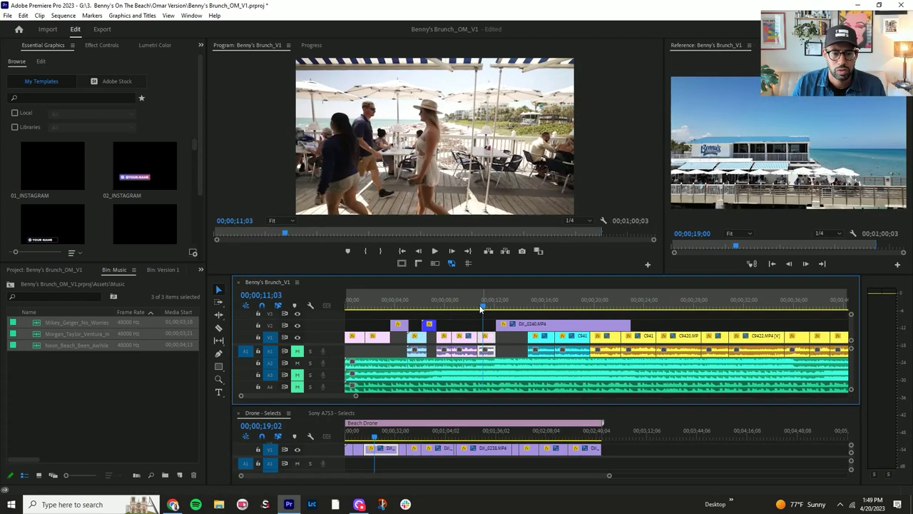
key(space)
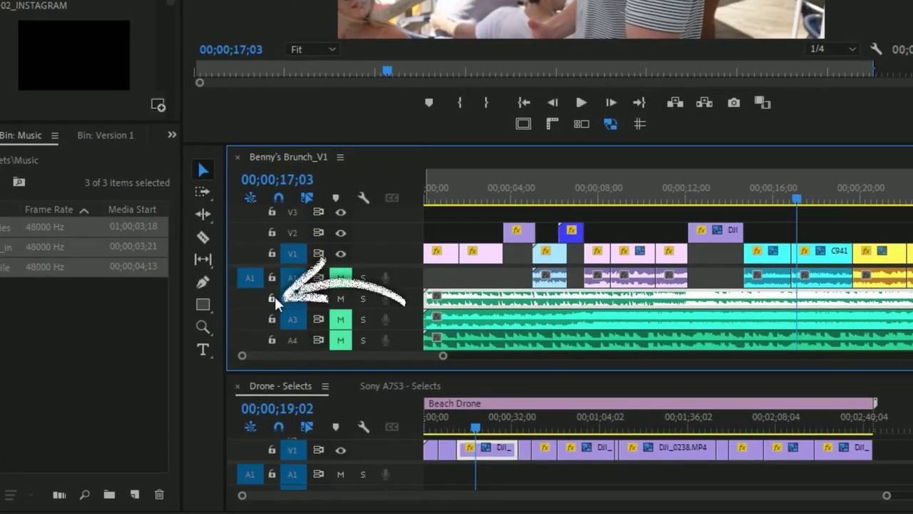
Lock music tracks A2 to A4 and add a cut-out pier shot from DJI_0238.MP4 on V1 right after DJI_0240.MP4.
click(258, 362)
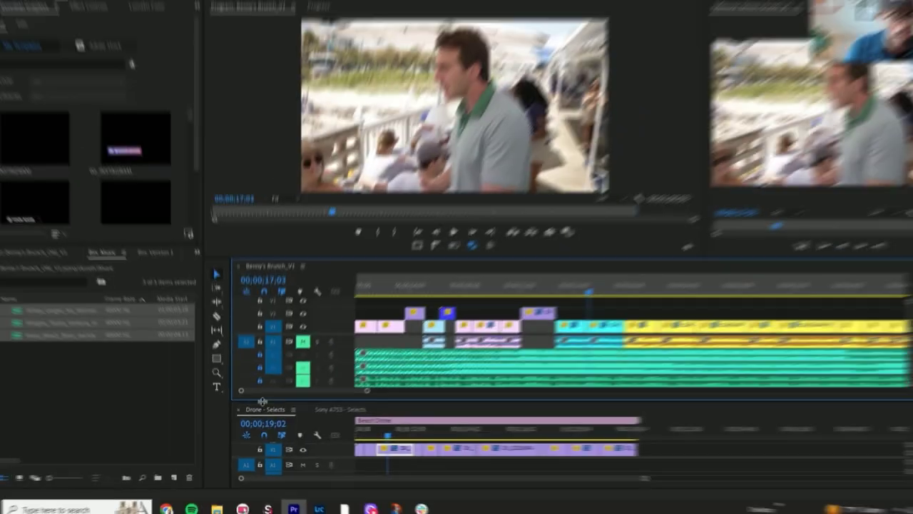
click(349, 433)
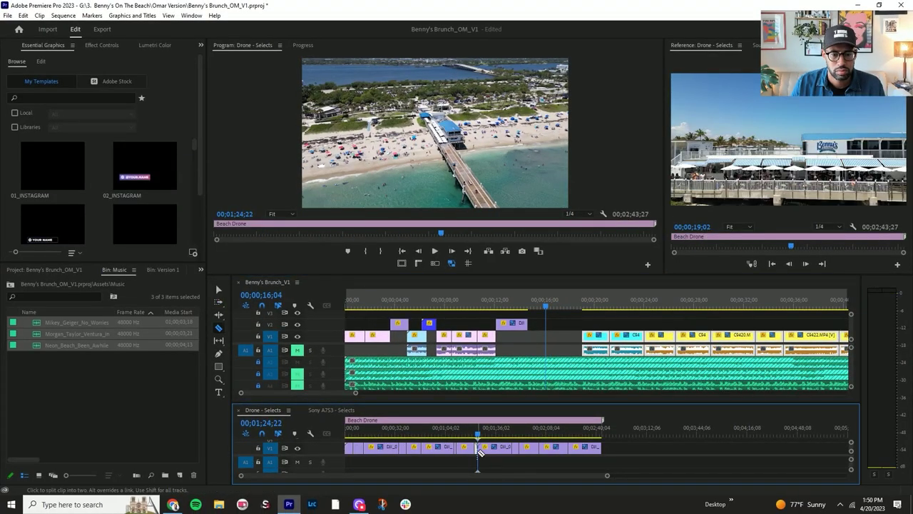
click(513, 304)
key(space)
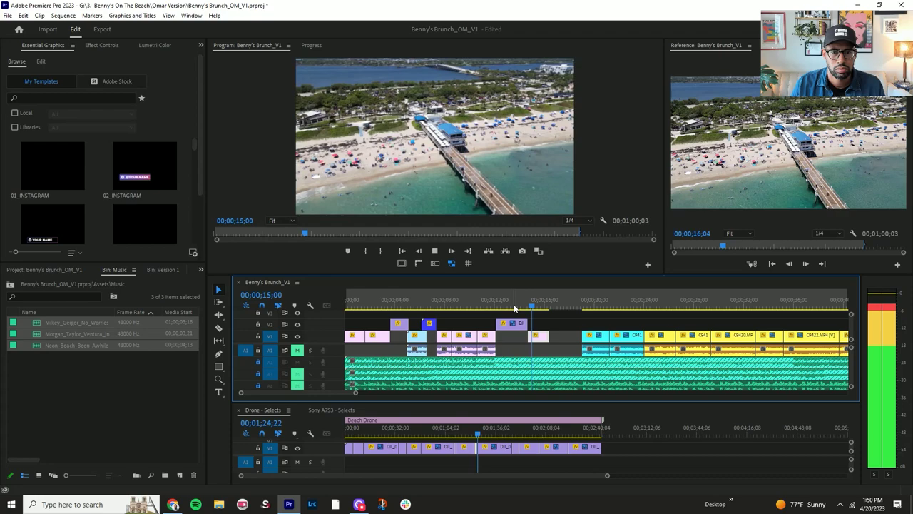
key(space)
Unlink the singing guitarist's clip C9481.MP4 in Sony A7S3 - Selects, place its video on V2 after the pier shot, and play it back.
click(331, 410)
click(563, 434)
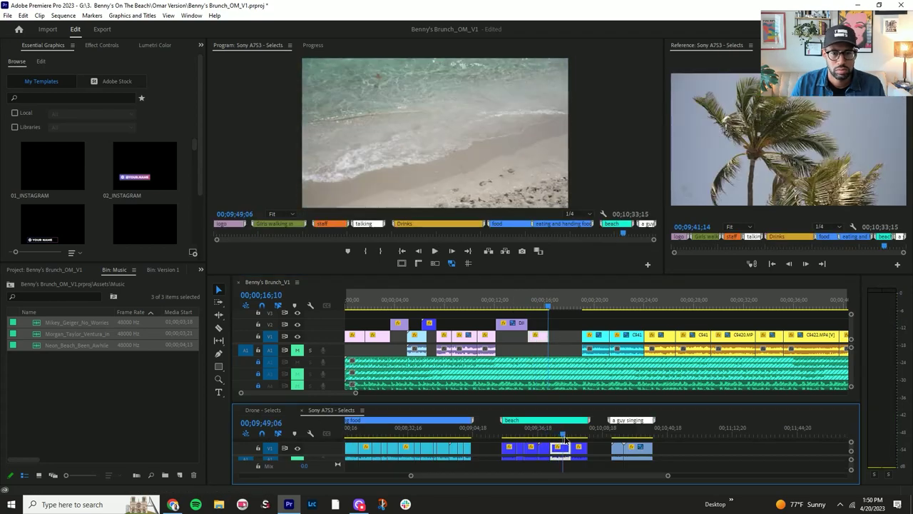
drag(564, 437, 615, 434)
right_click(616, 447)
click(641, 169)
drag(617, 448, 585, 323)
click(538, 306)
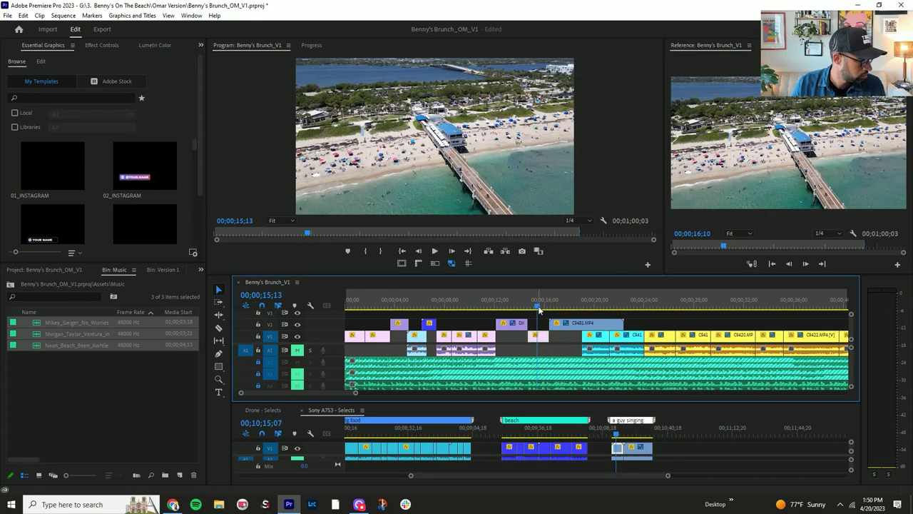
key(space)
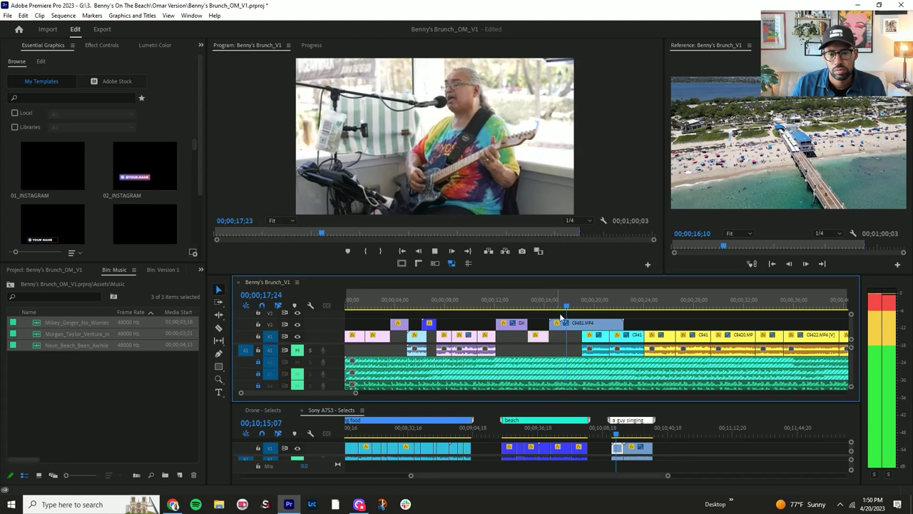
key(space)
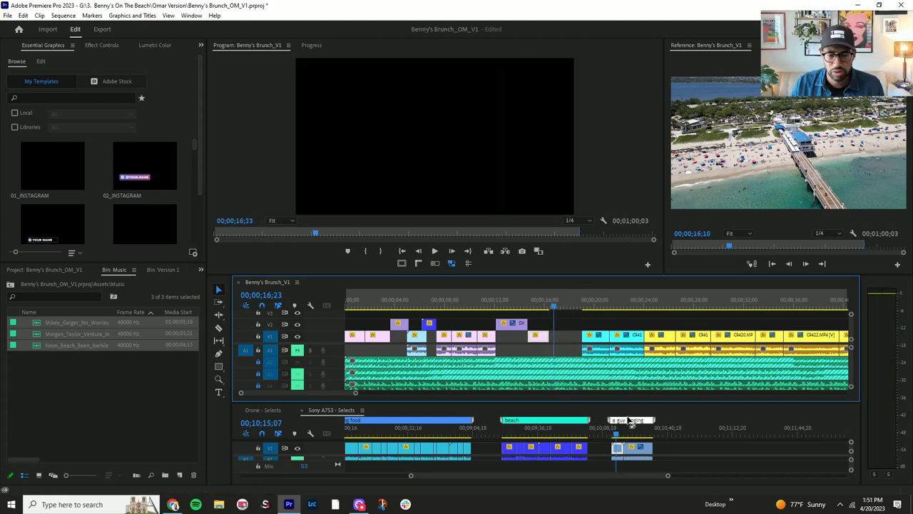
Place C9481.MP4 on track V2 after the pier shot again, scrub through it, and delete it from the sequence.
drag(618, 448, 540, 325)
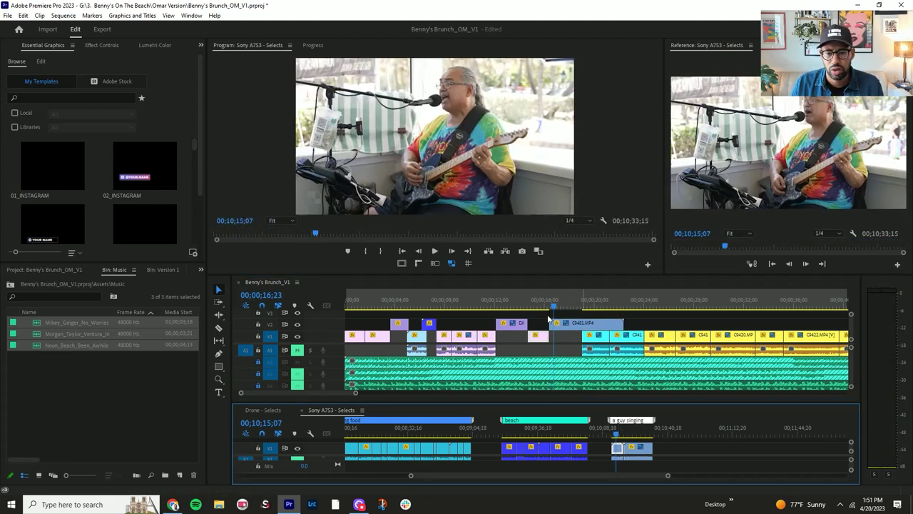
click(509, 307)
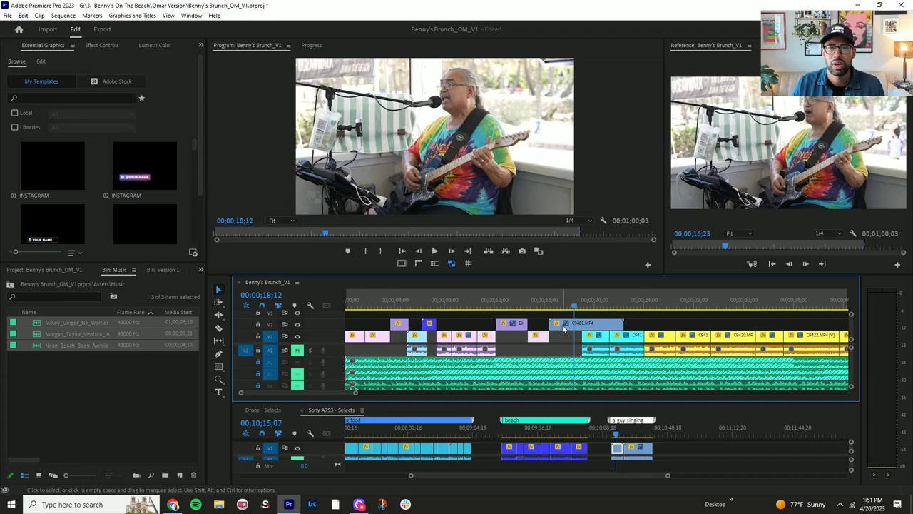
drag(560, 306, 570, 333)
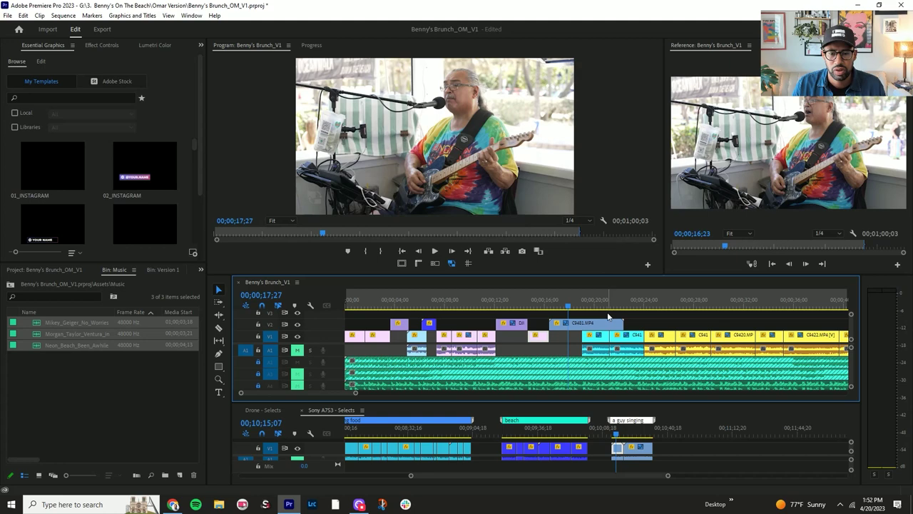
key(Delete)
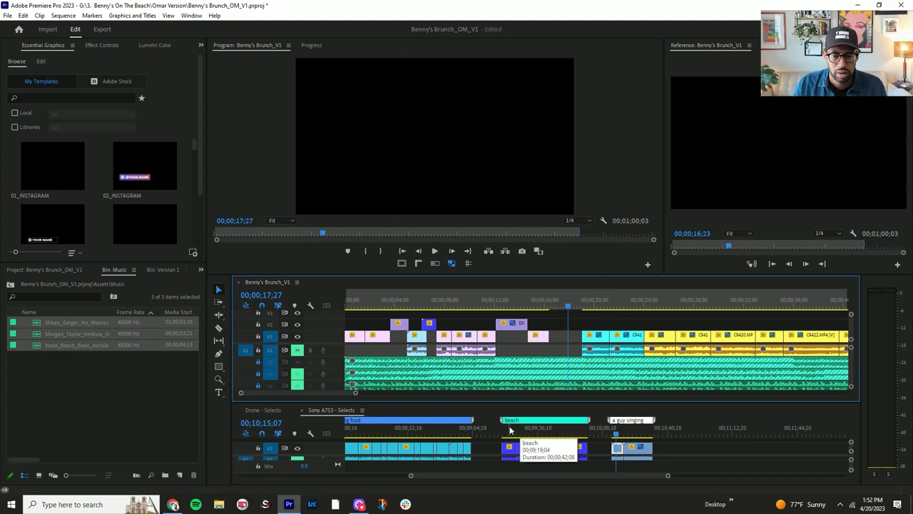
Check the beach clips in the selects, move C9414.MP4 on V1 directly after the pier drone shot, and play back the join.
drag(528, 432, 556, 436)
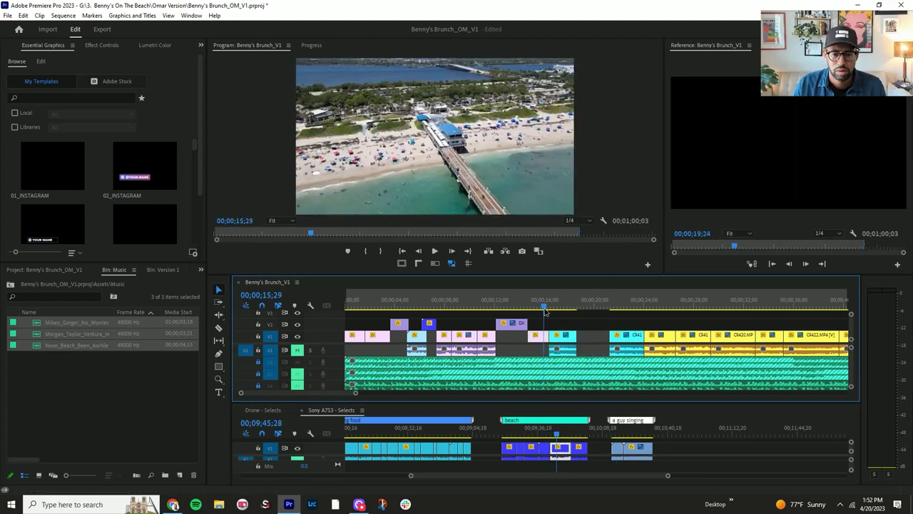
key(space)
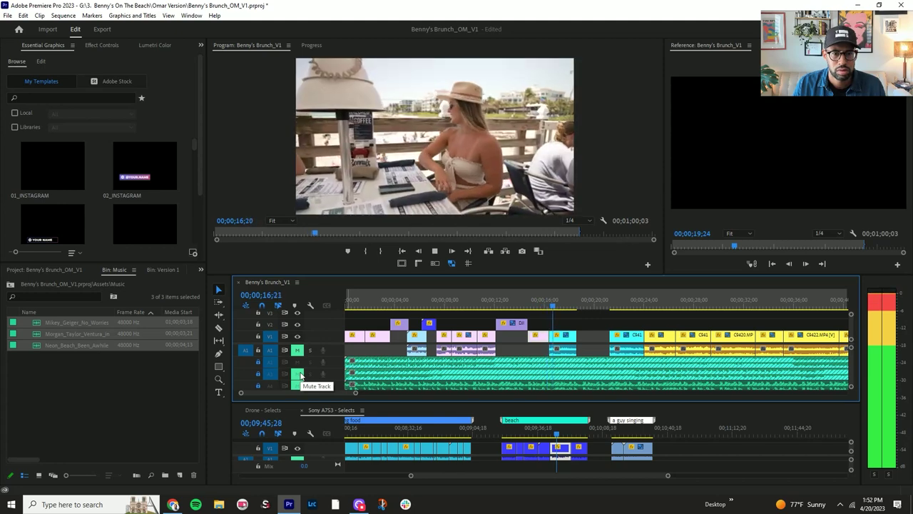
mouse_move(563, 341)
mouse_down()
mouse_move(576, 343)
mouse_move(565, 343)
mouse_up()
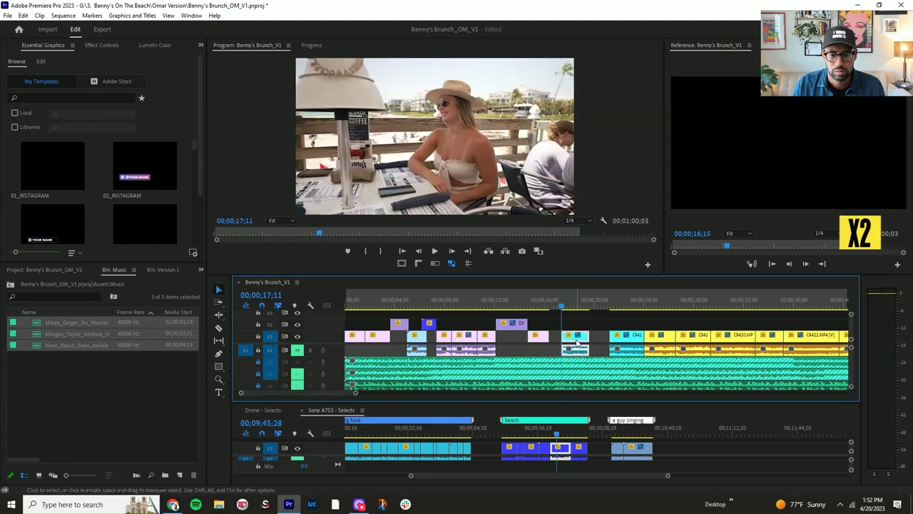
Slow clip C9414.MP4 to 50% speed and keep it directly after the pier drone shot.
right_click(576, 343)
click(606, 273)
text(50)
key(Return)
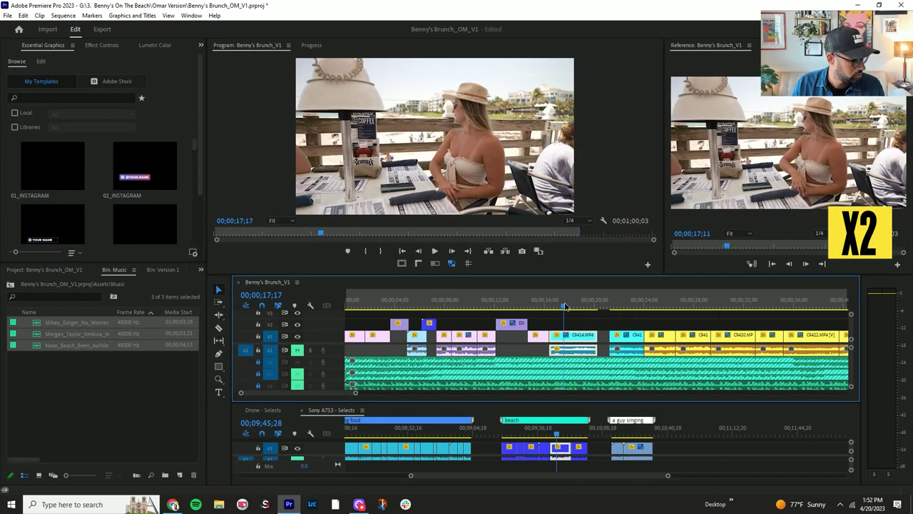
Play back the slowed clip C9414.MP4 from its start and trim off its end to shorten the shot.
click(546, 306)
key(space)
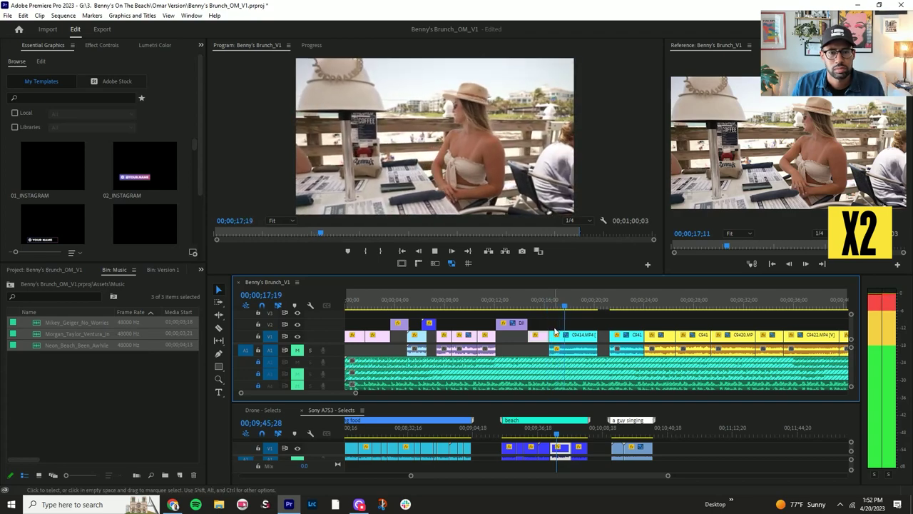
key(space)
key(ctrl+alt+w)
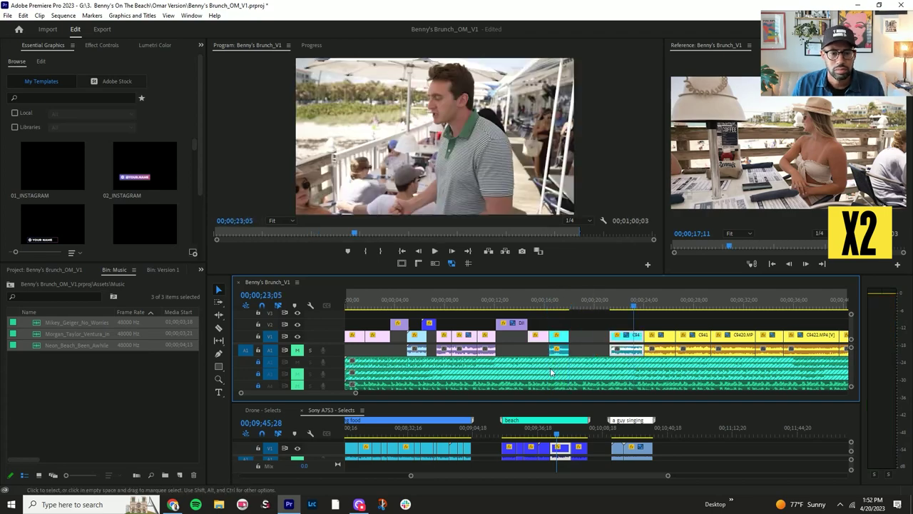
Add the waitress shot and talking clip C9417.MP4 from Sony A7S3 - Selects to track V2 after the pier drone shot.
scroll(499, 446, up, 10)
click(445, 429)
scroll(445, 446, up, 2)
drag(485, 431, 612, 450)
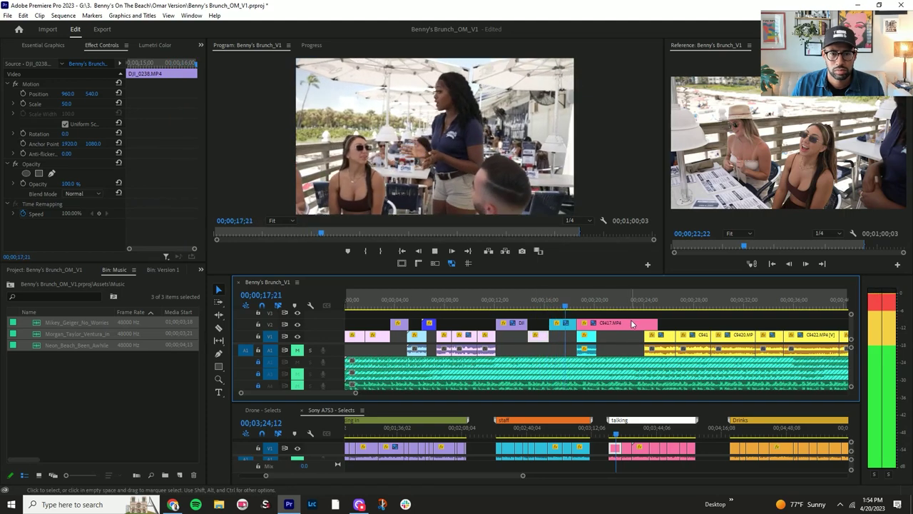
Set C9417.MP4 against the shortened waitress shot, trim its end to about 20 seconds where the next drone shot begins, and play back.
drag(631, 324, 620, 324)
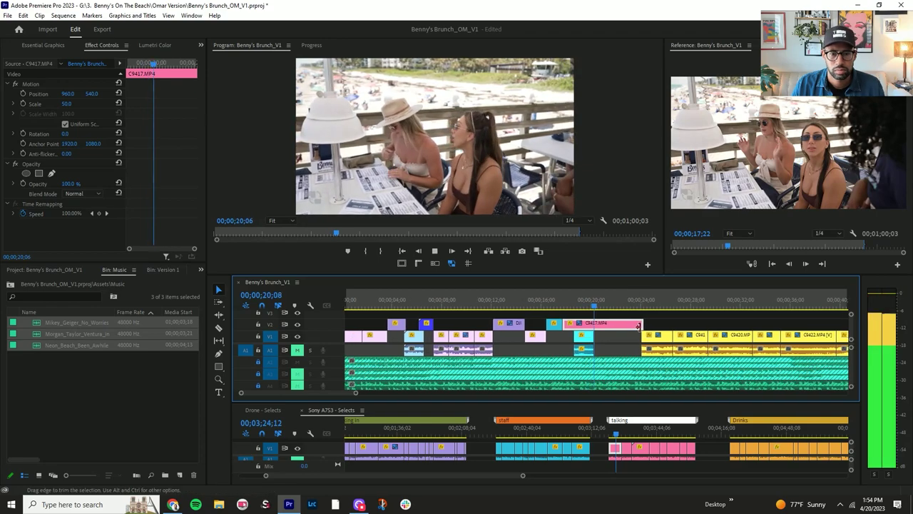
drag(638, 325, 593, 325)
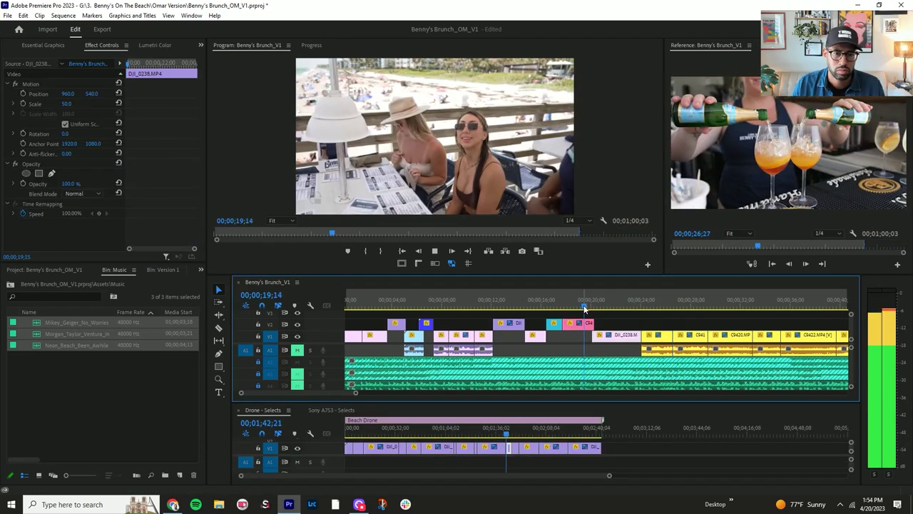
drag(592, 306, 567, 306)
click(572, 323)
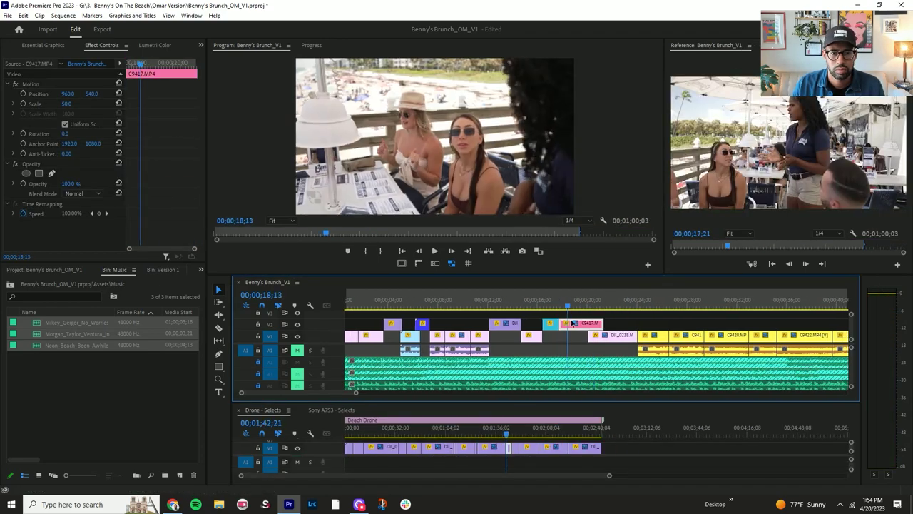
click(553, 305)
key(space)
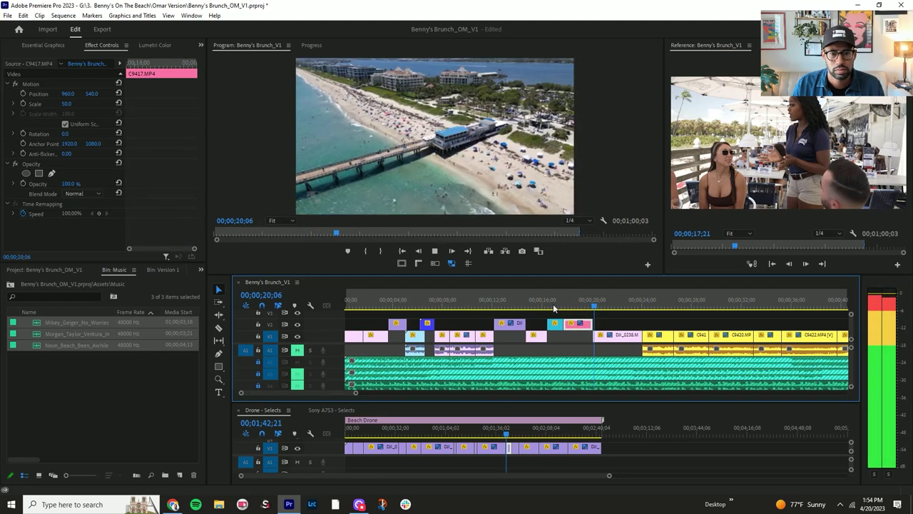
Trim the end of the second DJI_0238.MP4 drone shot, close the gap before the drinks clips, and play back the result.
click(596, 339)
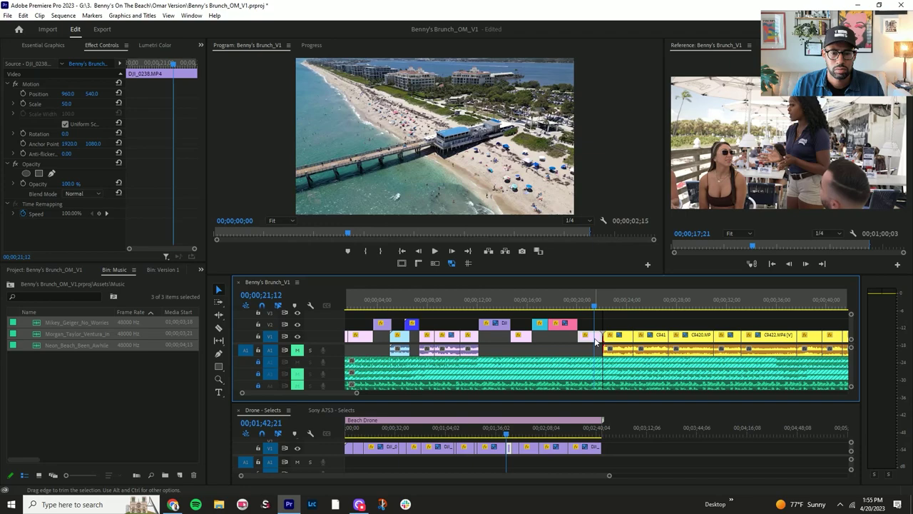
click(599, 341)
key(Delete)
click(583, 305)
key(space)
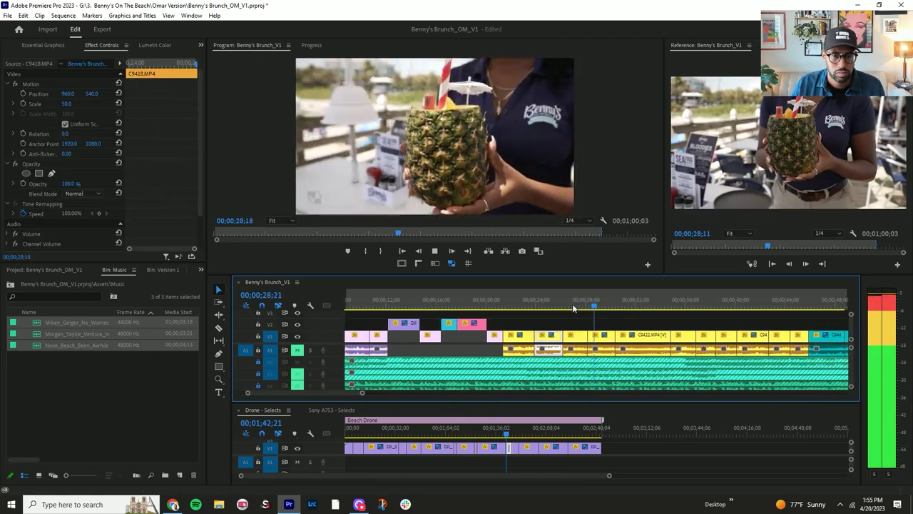
Locate the talking section in Sony A7S3 - Selects and split clip C9417.MP4 to isolate another part of the women's conversation.
drag(594, 303, 677, 302)
click(331, 409)
drag(500, 432, 582, 437)
key(=)
key(c)
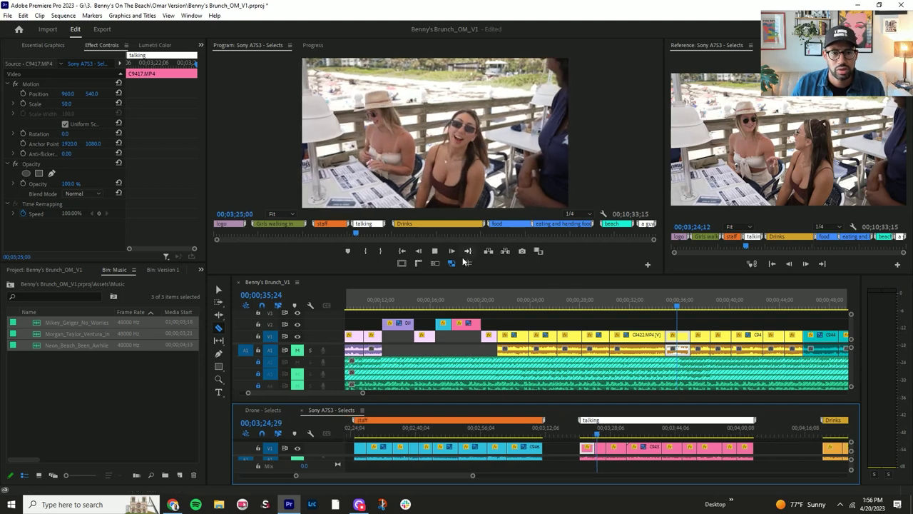
Play back from the first pier drone shot, replace C9417.MP4 on V2 with its newly split section, and review the change.
click(438, 306)
drag(438, 308, 426, 308)
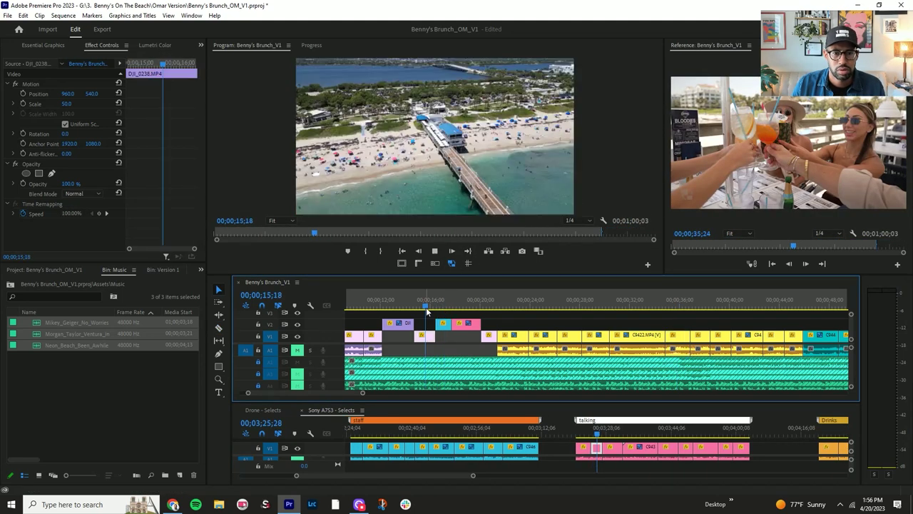
key(space)
scroll(539, 325, up, 2)
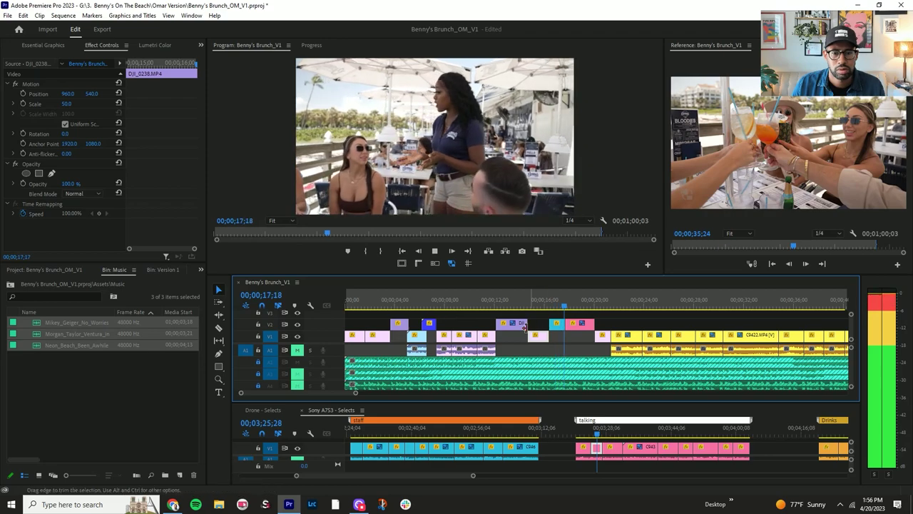
key(Delete)
drag(599, 445, 585, 325)
key(space)
Pick C9461.MP4 from the staff section of Sony A7S3 - Selects, swap it in for the waitress shot at about 16 seconds, and play back.
click(521, 432)
drag(521, 432, 506, 433)
key(space)
click(575, 341)
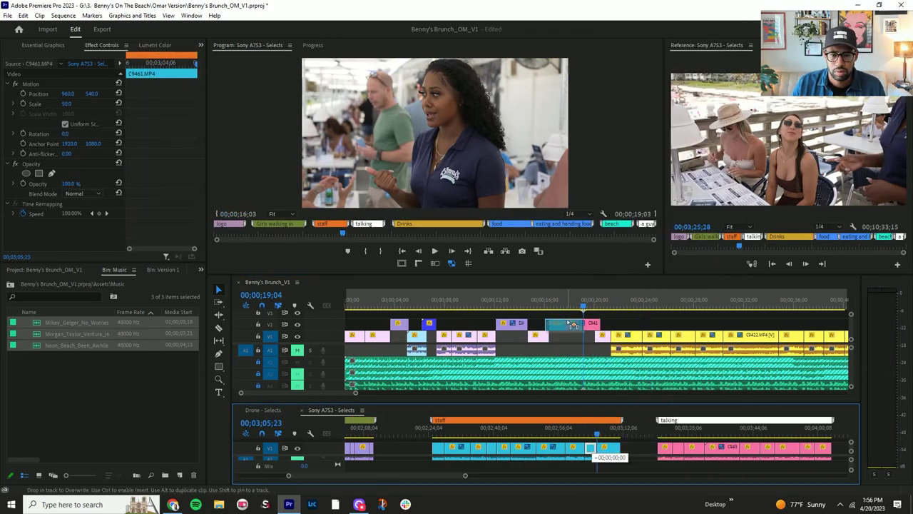
drag(570, 329, 573, 336)
click(581, 336)
key(Delete)
click(561, 306)
key(space)
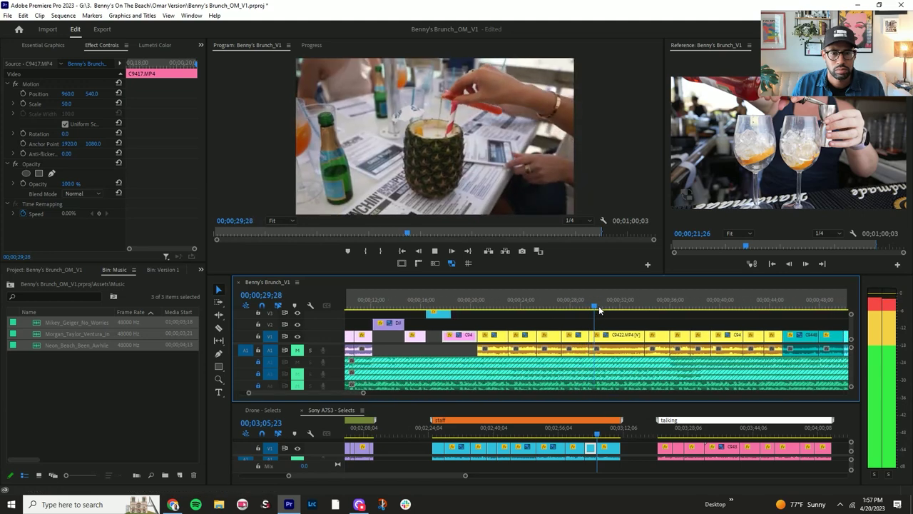
Shift the remaining drinks clips to make room, move the toast clip C9421.MP4 behind C9426.MP4, and play back the new order.
click(636, 348)
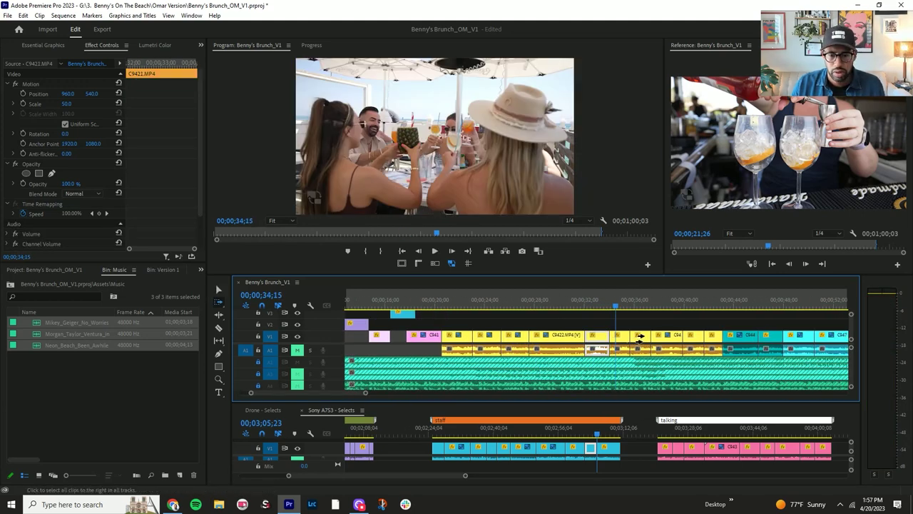
key(Delete)
click(612, 305)
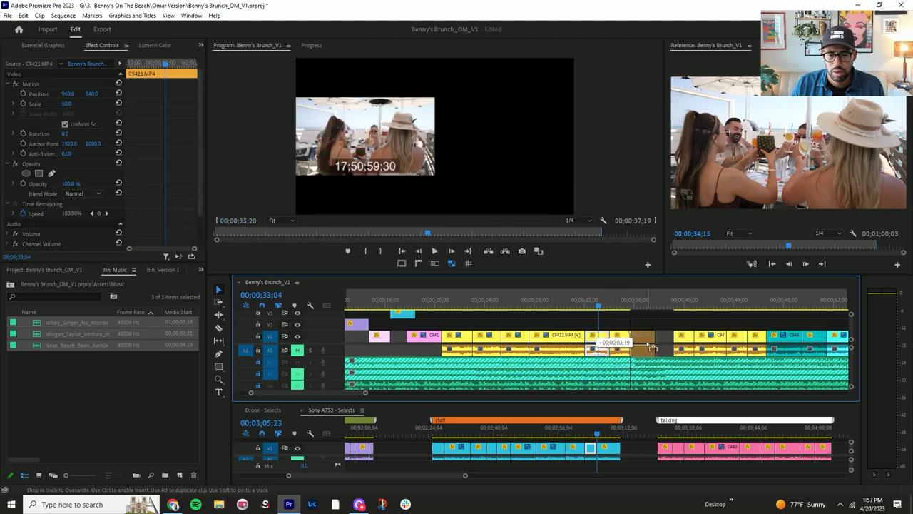
drag(651, 347, 652, 348)
click(569, 309)
key(space)
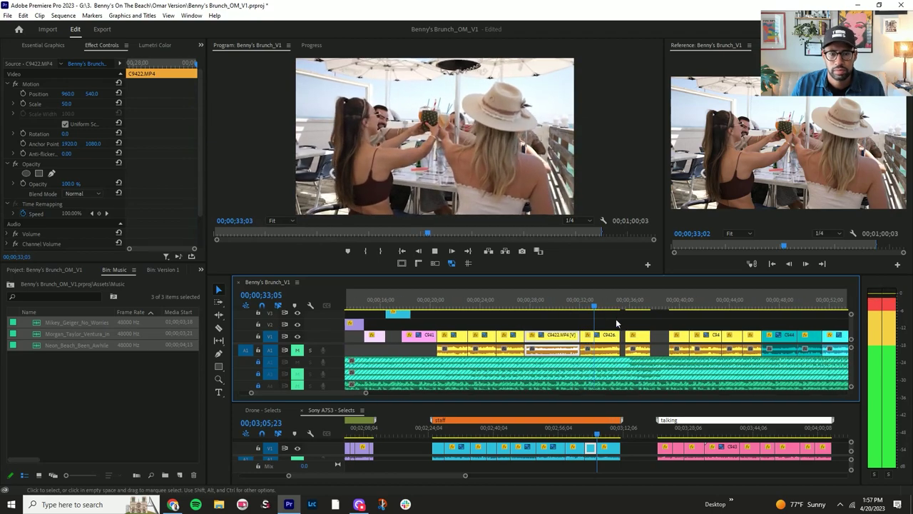
Trim the end of C9426.MP4, close the gaps around C9421.MP4, and play back the drinks clips.
click(572, 307)
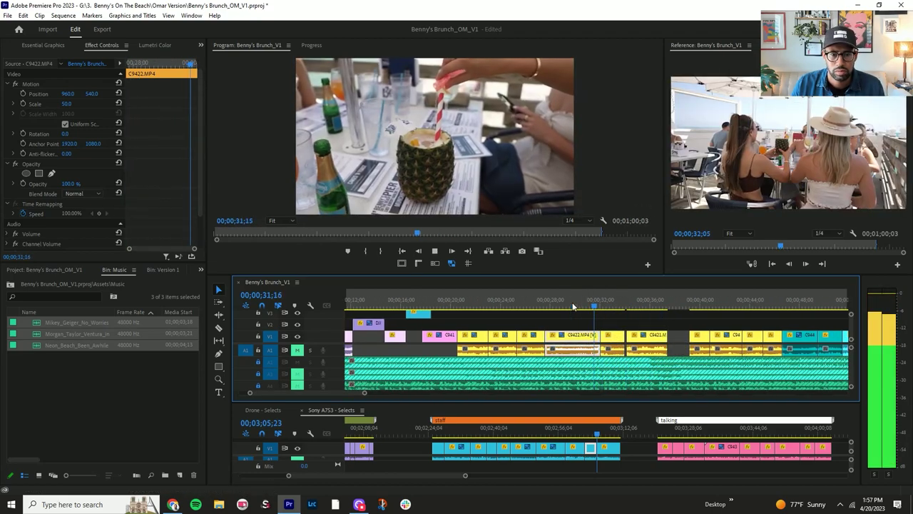
drag(625, 339, 619, 341)
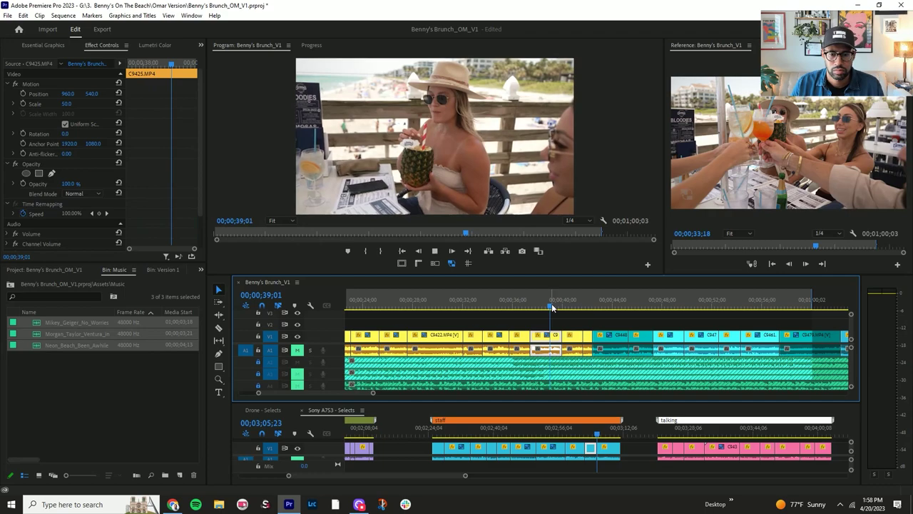
key(space)
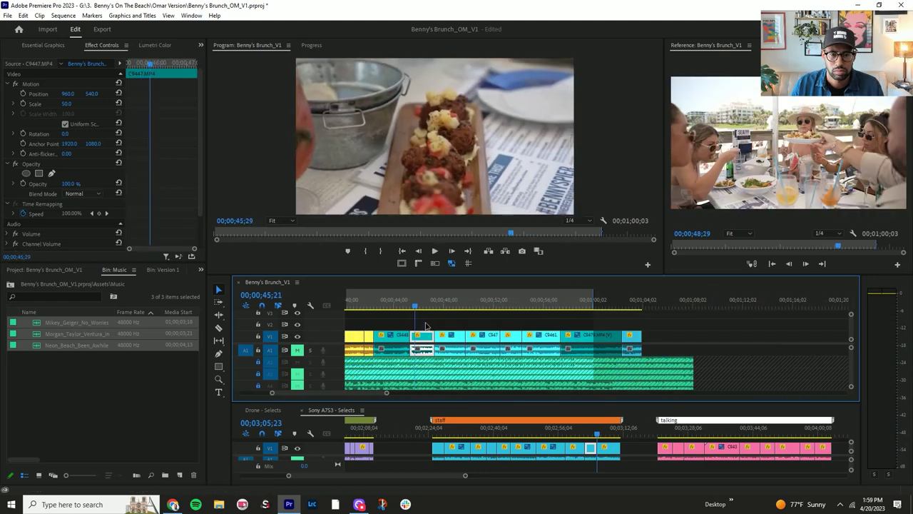
Remove C9461.MP4 from the food clips, set C9479.MP4 against the preceding shot, and change its speed to 50%.
drag(416, 306, 570, 335)
click(548, 336)
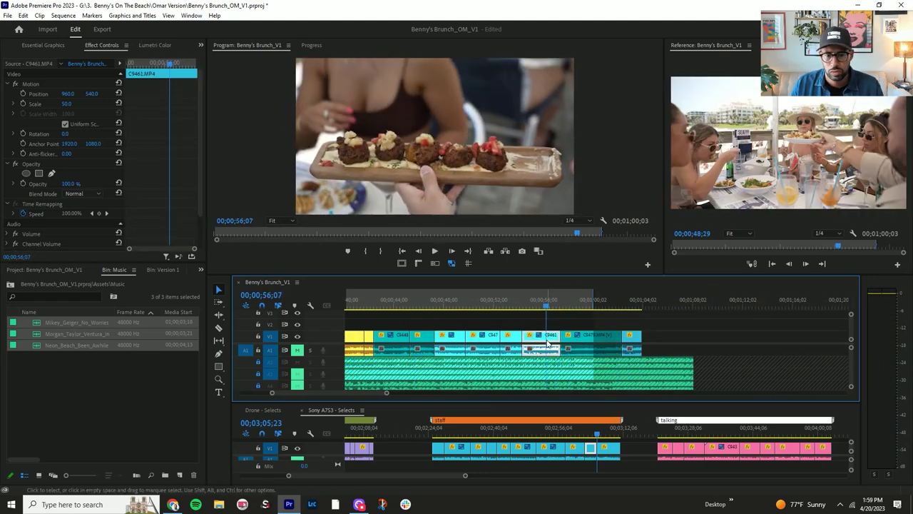
right_click(611, 341)
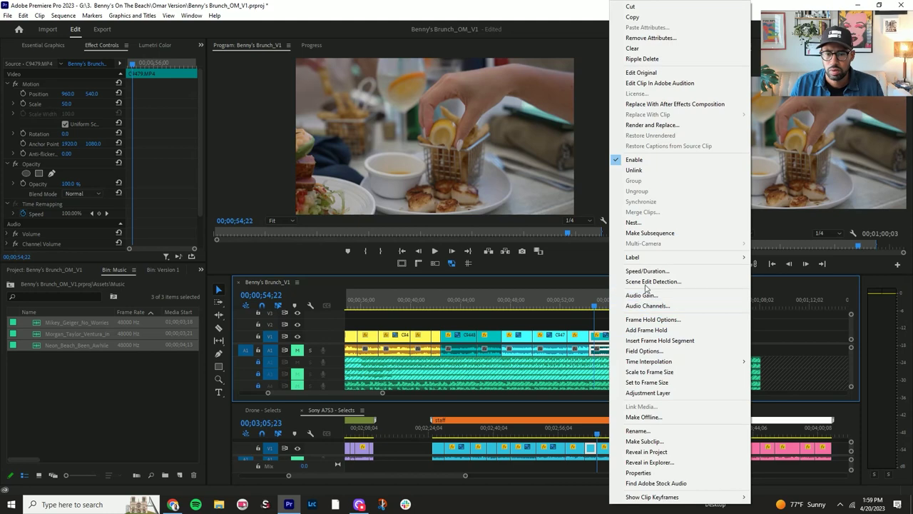
click(645, 266)
text(50)
key(Return)
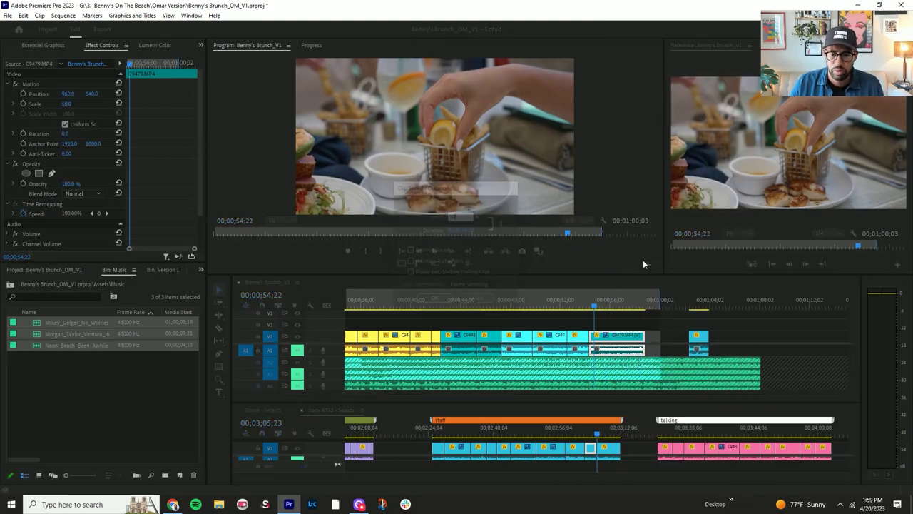
Play back the food clips and shorten the C9472.MP4 shot just before C9479.MP4.
click(599, 306)
drag(599, 307, 484, 308)
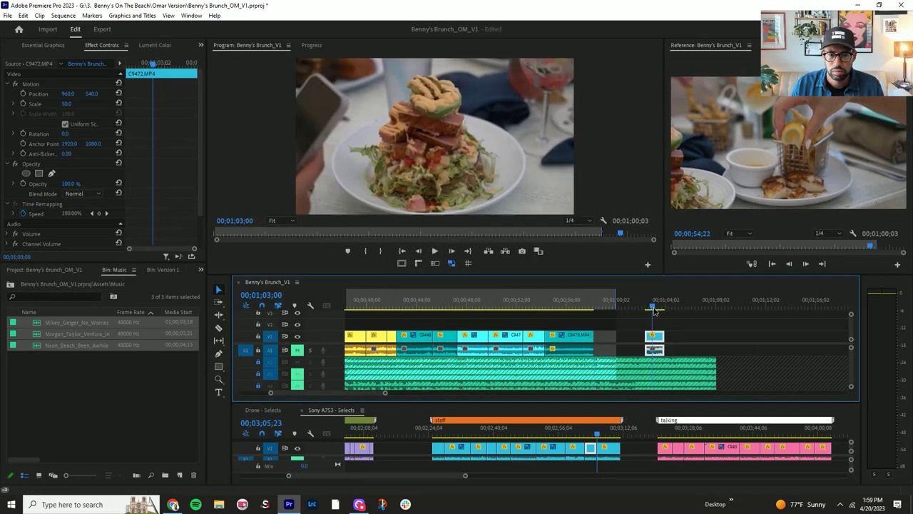
key(space)
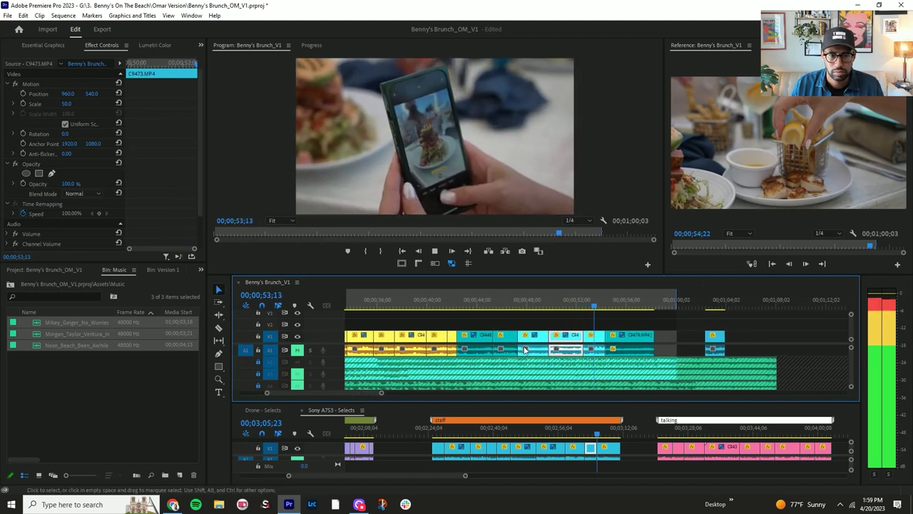
drag(580, 336, 589, 339)
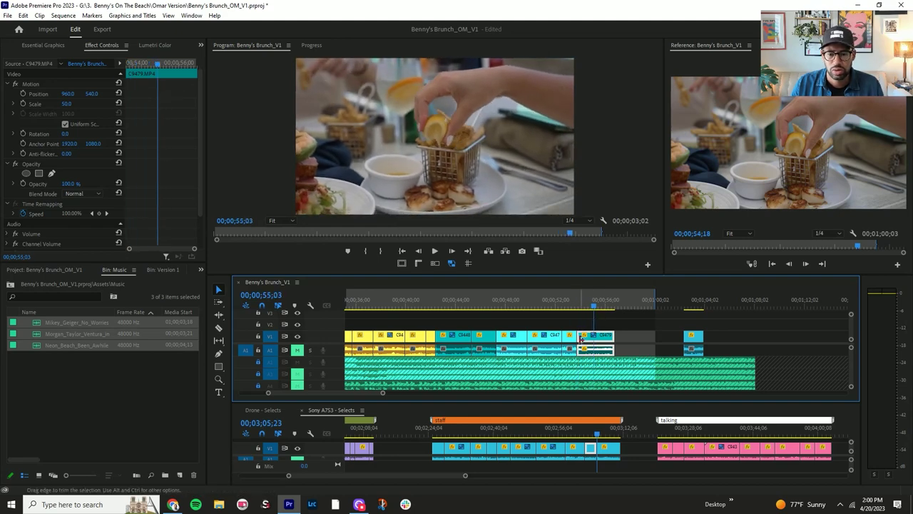
Trim the start of C9479.MP4, close it up against C9472.MP4, and play back the transition.
drag(581, 338, 603, 341)
key(space)
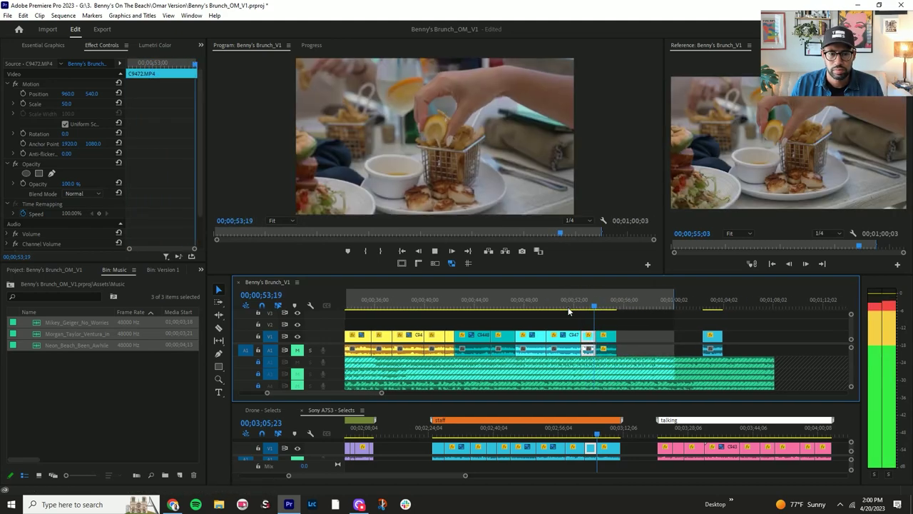
key(space)
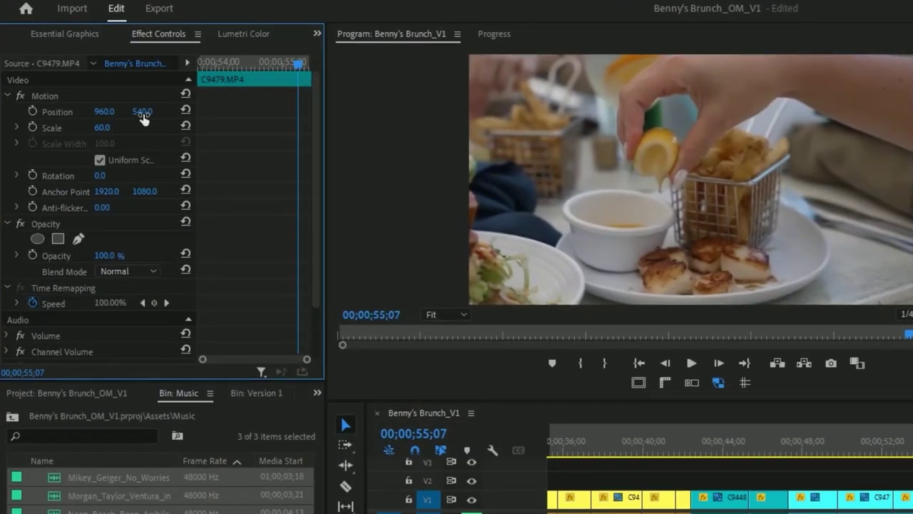
Reframe C9479.MP4 with a scale of 60 and a vertical position of 462, and play back.
drag(143, 118, 113, 131)
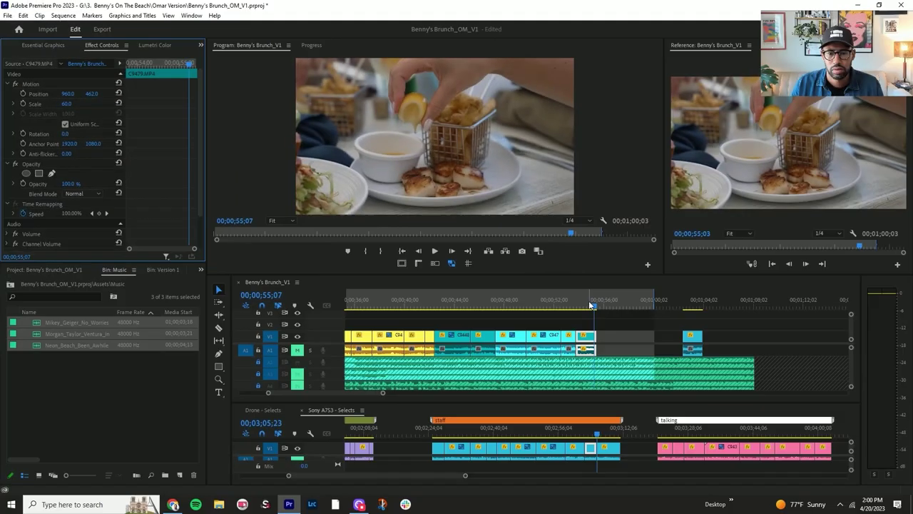
key(space)
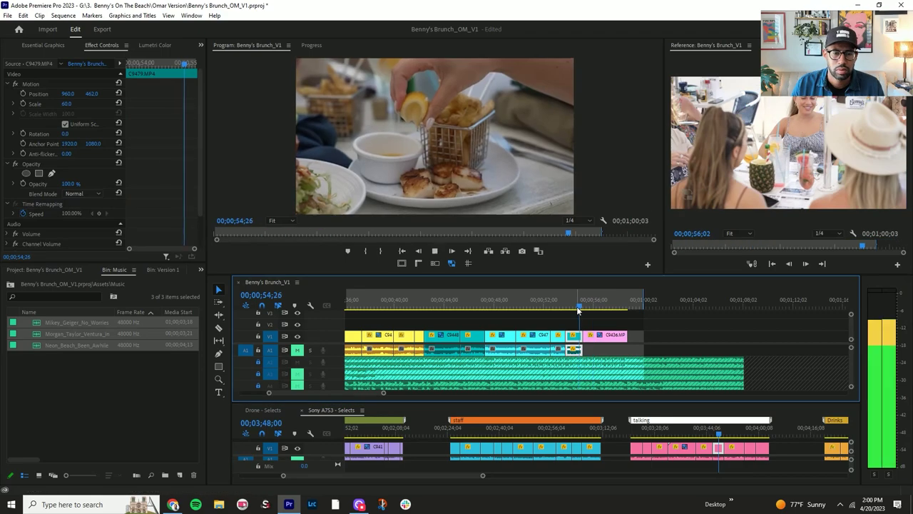
Replace the talking clip after C9479.MP4 with the overhead table shot C9449.MP4 from the food section of Sony A7S3 - Selects.
click(640, 479)
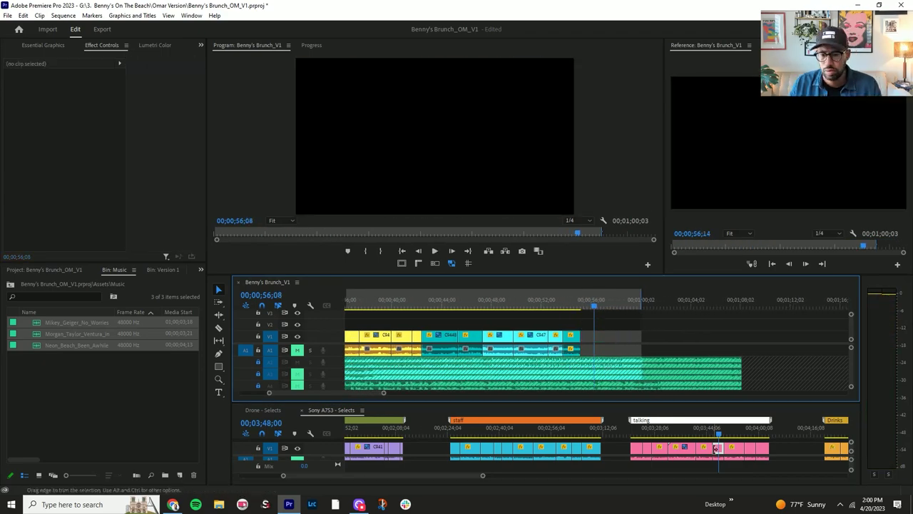
scroll(639, 479, down, 5)
drag(610, 430, 708, 465)
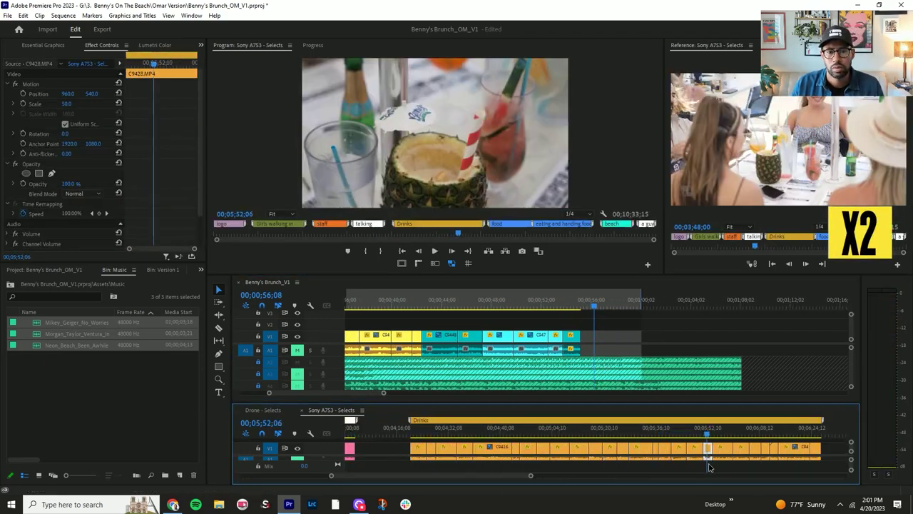
scroll(805, 456, down, 5)
drag(794, 455, 587, 455)
scroll(528, 455, up, 1)
drag(520, 456, 548, 456)
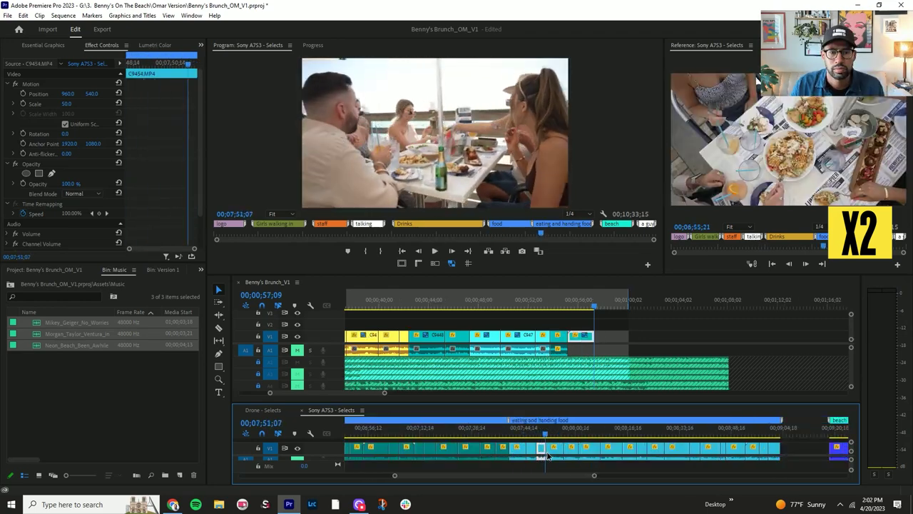
Look through the eating and handing food and beach sections of Sony A7S3 - Selects, and play back the cut from C9479.MP4 into C9449.MP4.
drag(747, 454, 775, 456)
scroll(775, 456, down, 5)
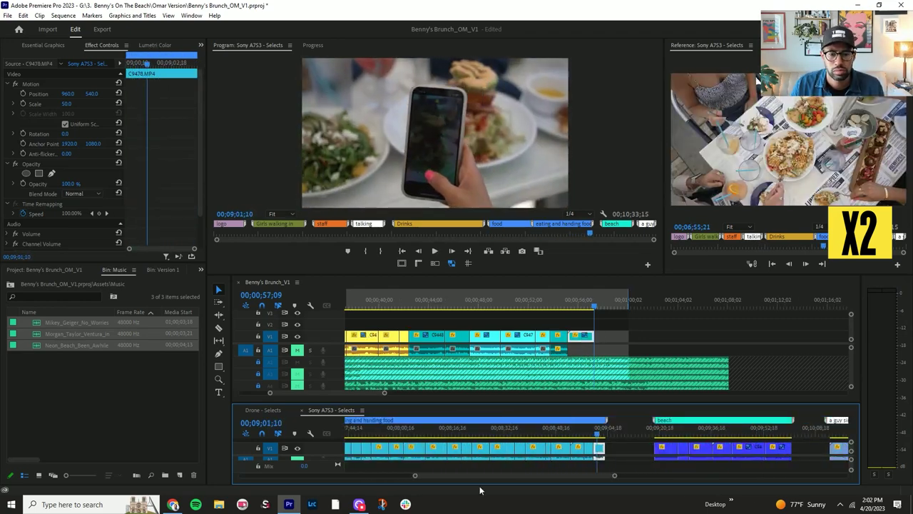
drag(509, 432, 534, 435)
click(554, 304)
key(space)
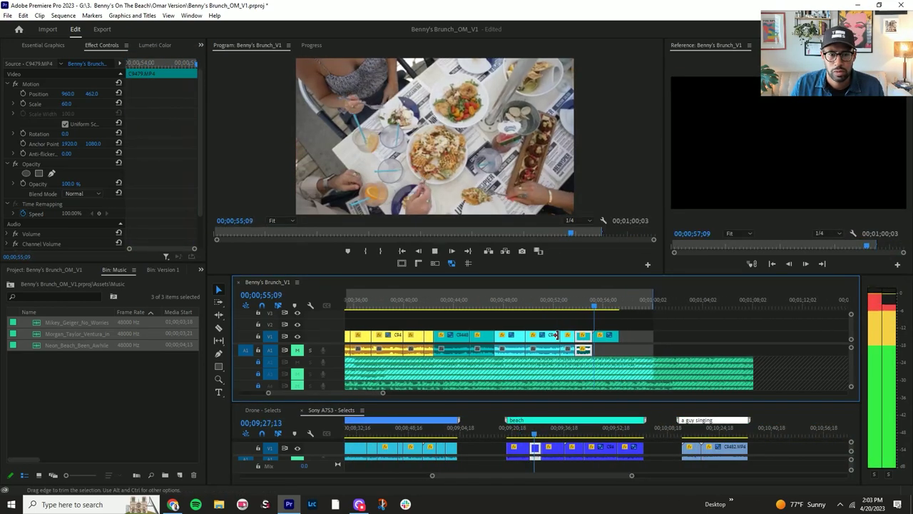
key(space)
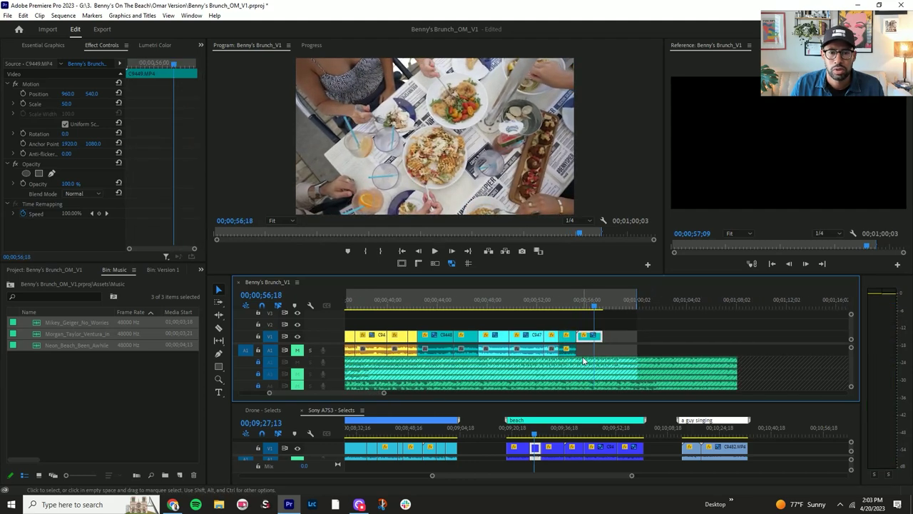
key(space)
key(space)
key(space)
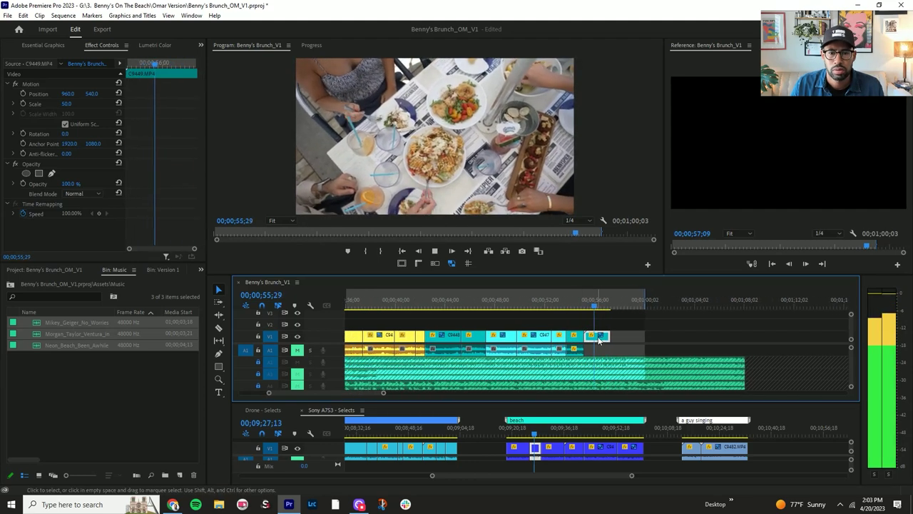
key(space)
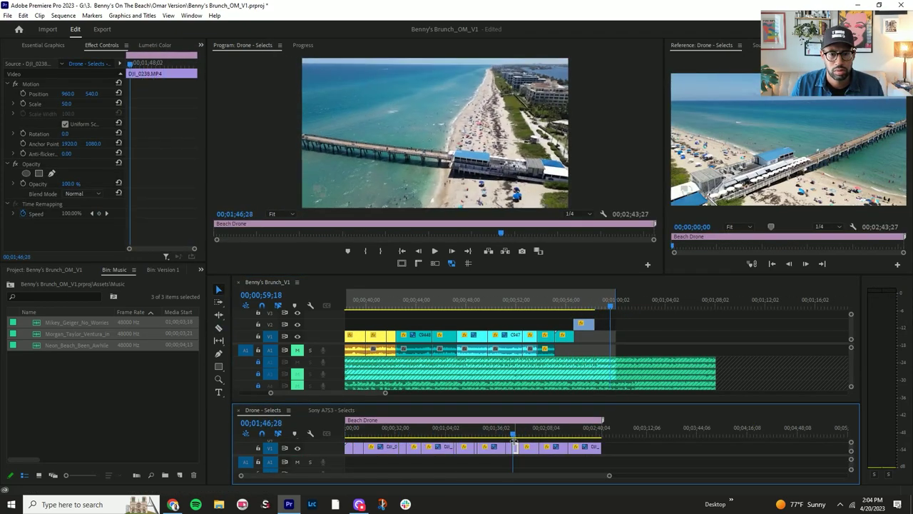
Place the pier and beach drone shot DJI_0238.MP4 on V1 directly after the Benny's sign shot, and play back the ending.
drag(636, 323, 631, 334)
click(583, 306)
key(space)
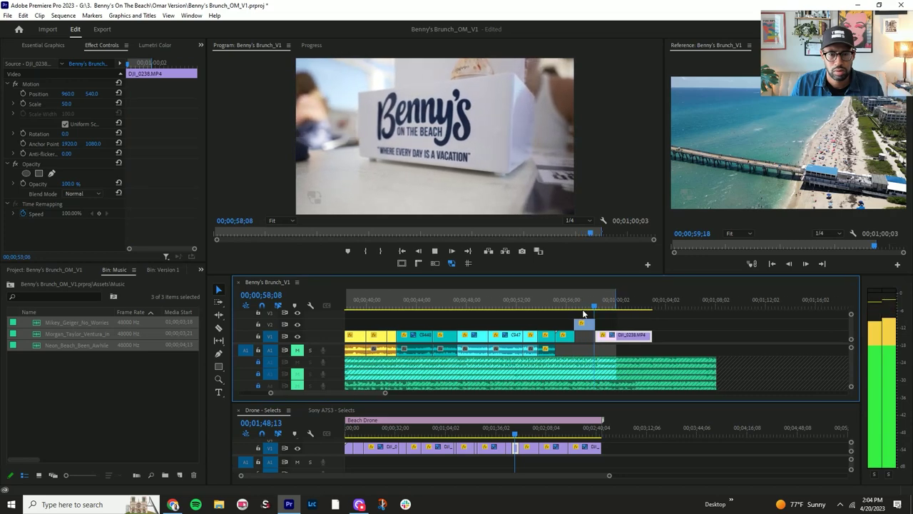